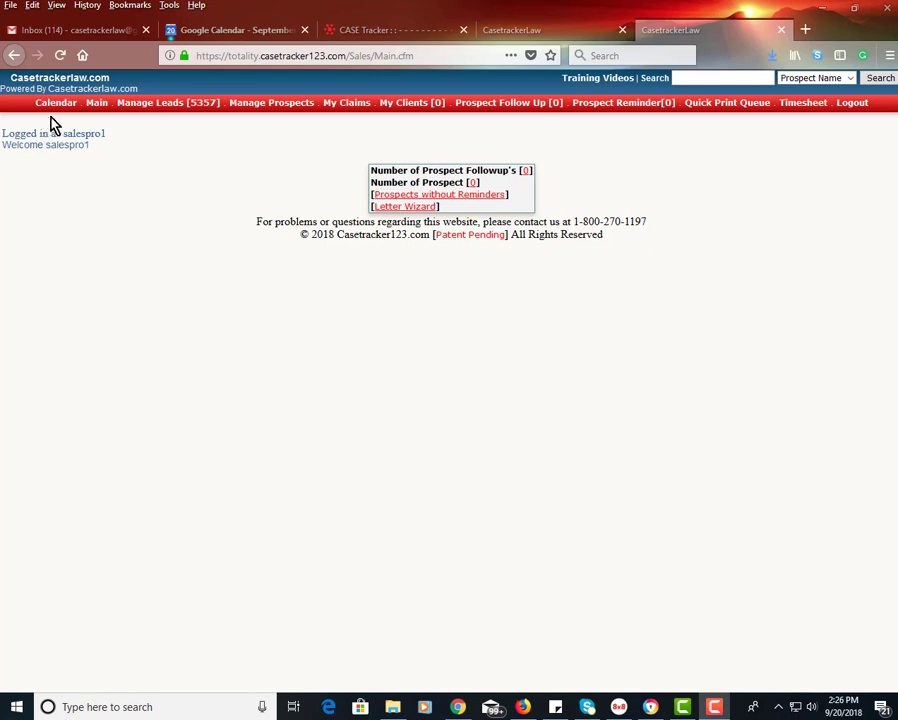
Step: Open the calendar to view the September 2018 month of events, and close it again
click(58, 103)
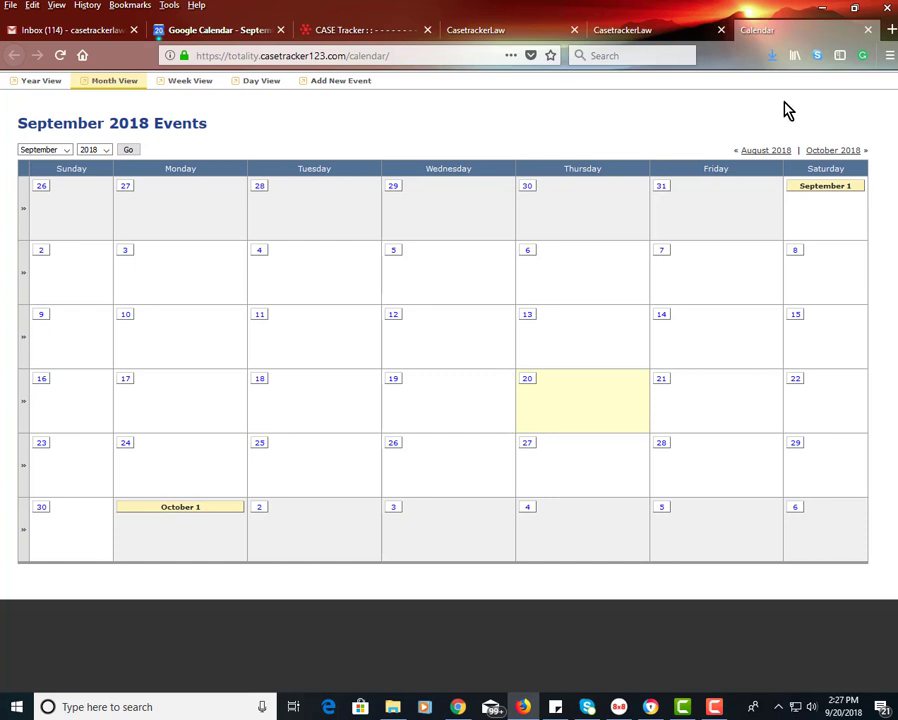
click(867, 30)
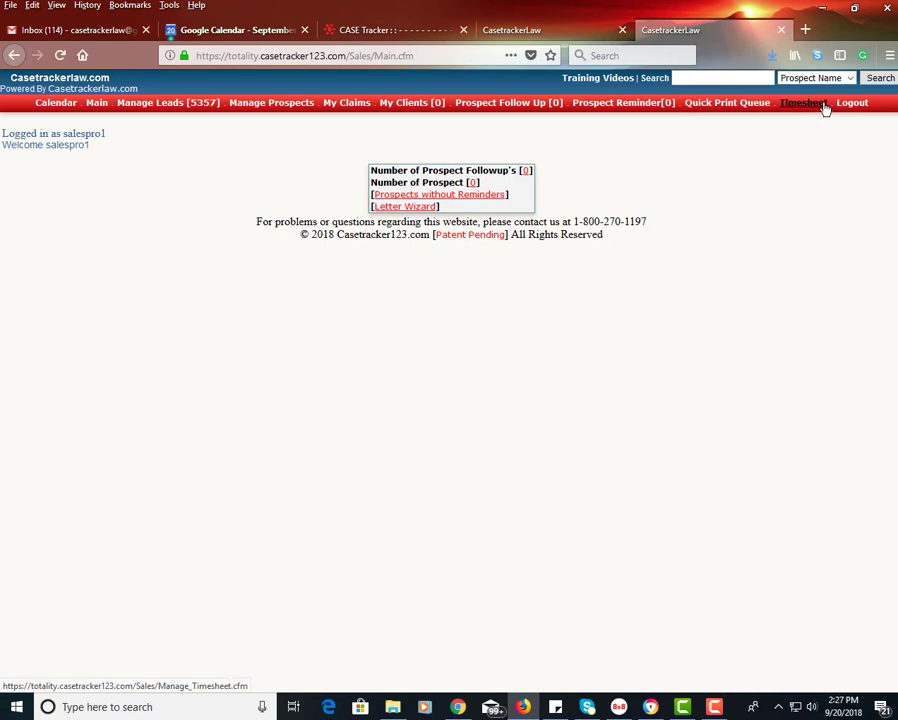
Step: Open the leads management page and list the new leads for Alabama (AL)
click(179, 106)
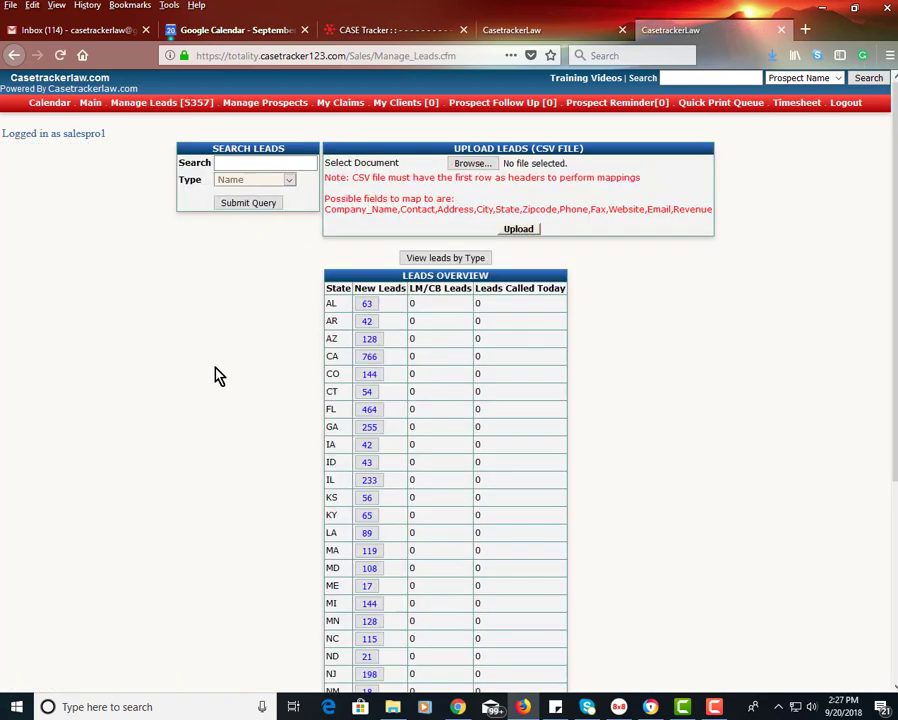
scroll(219, 376, down, 2)
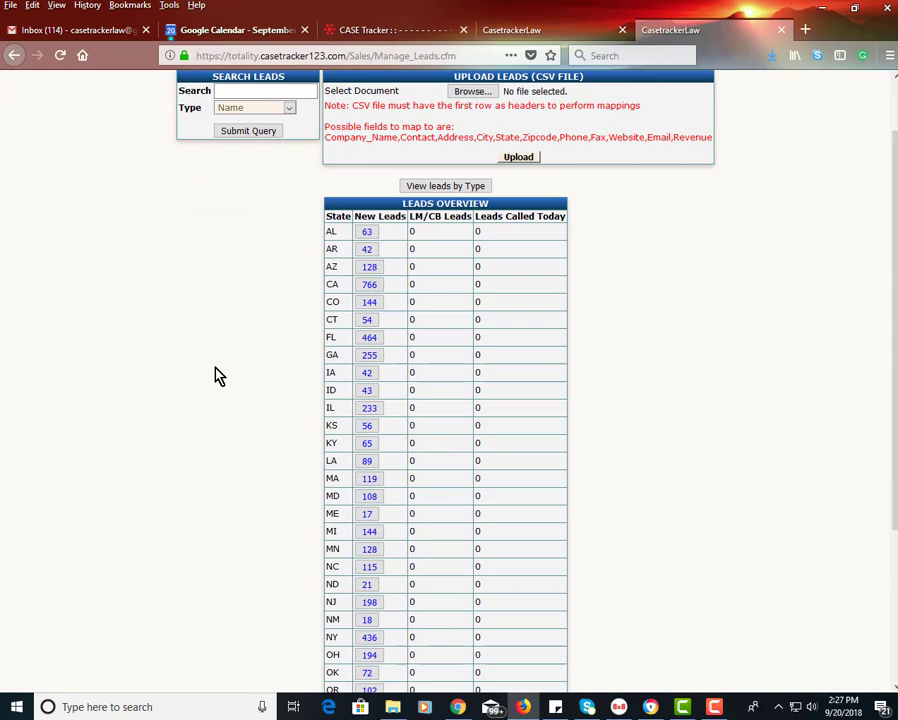
scroll(219, 376, up, 2)
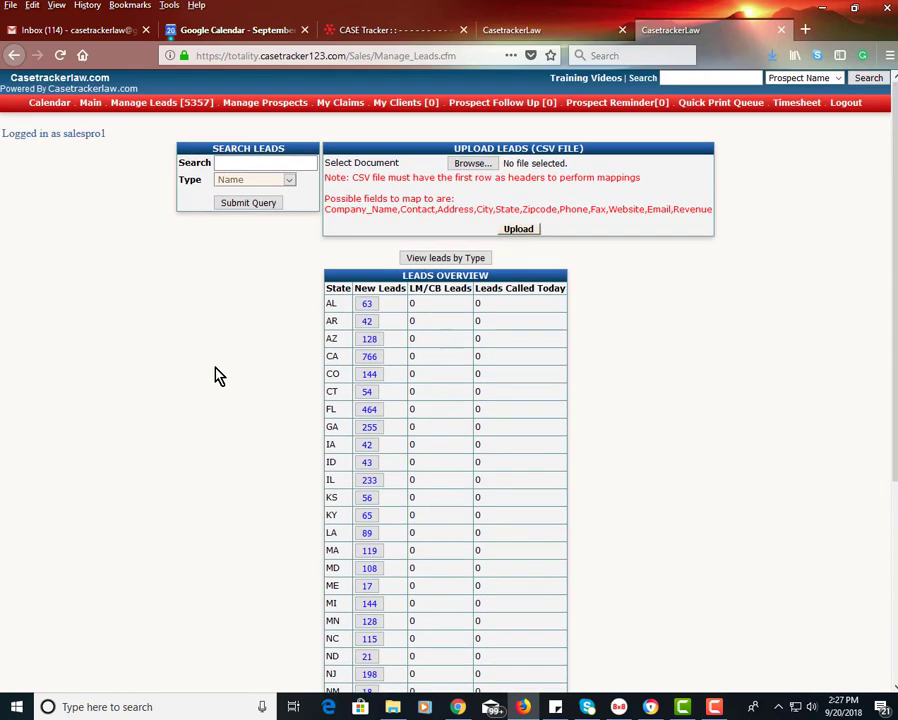
click(367, 304)
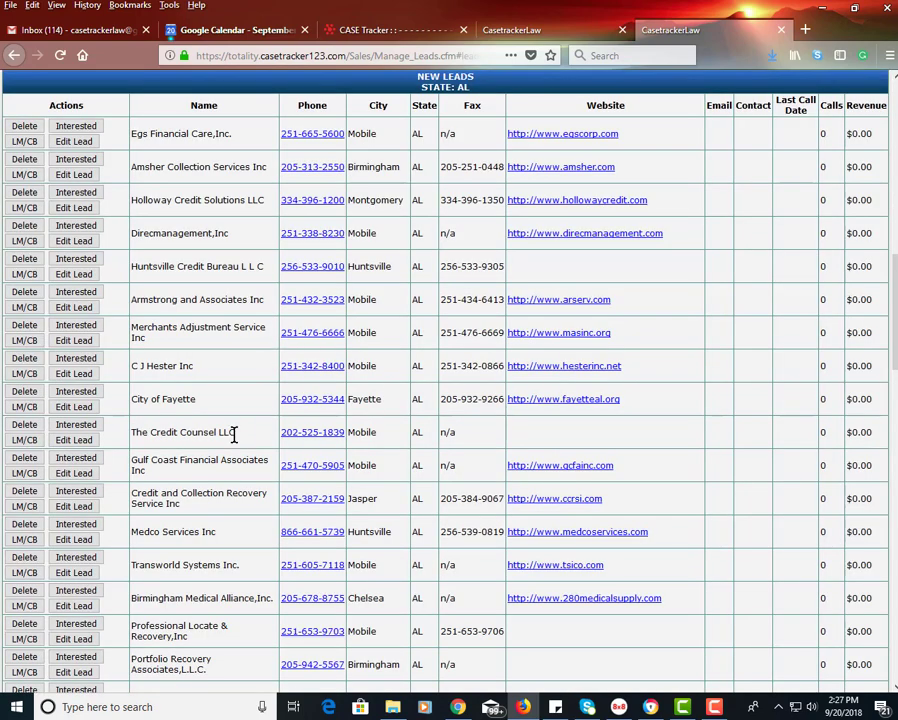
scroll(232, 432, up, 2)
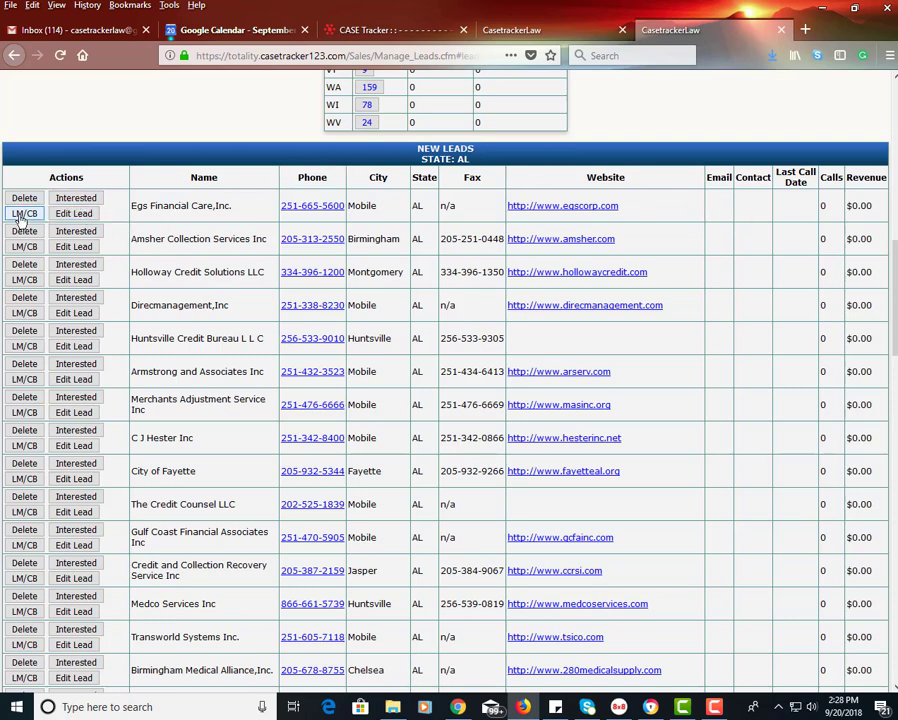
Step: Edit the Egs Financial Care,Inc. lead to enter the contact's first name, and submit the update
click(73, 216)
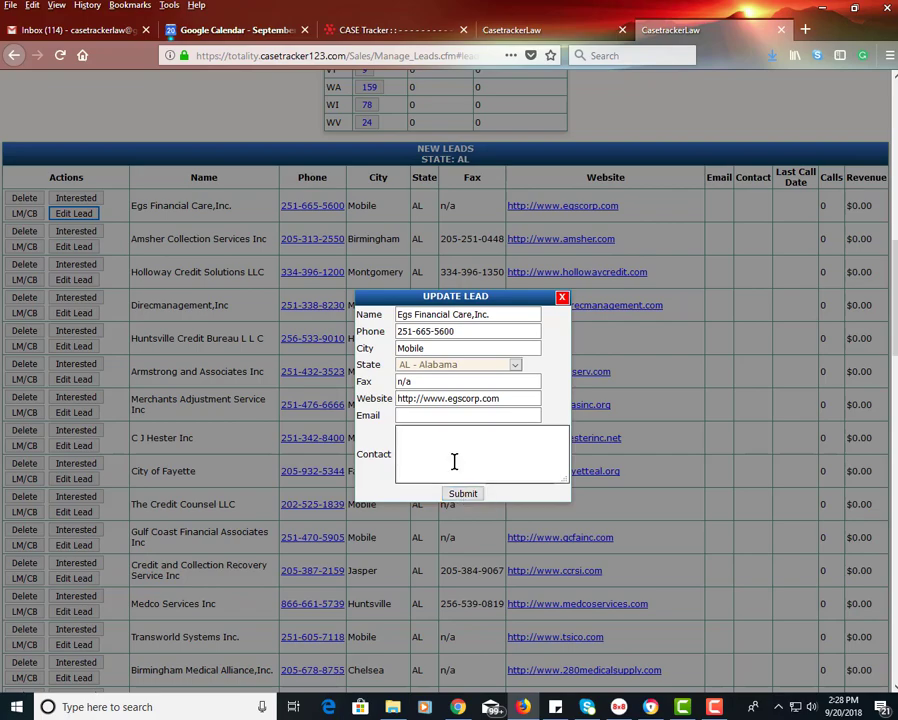
click(468, 496)
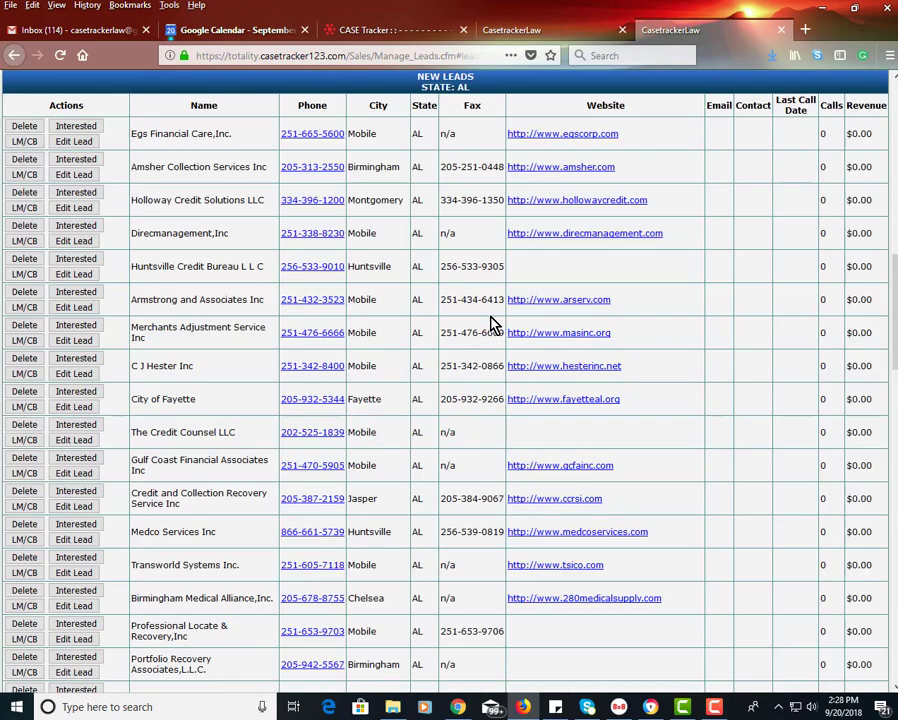
scroll(618, 376, up, 4)
scroll(640, 372, up, 1)
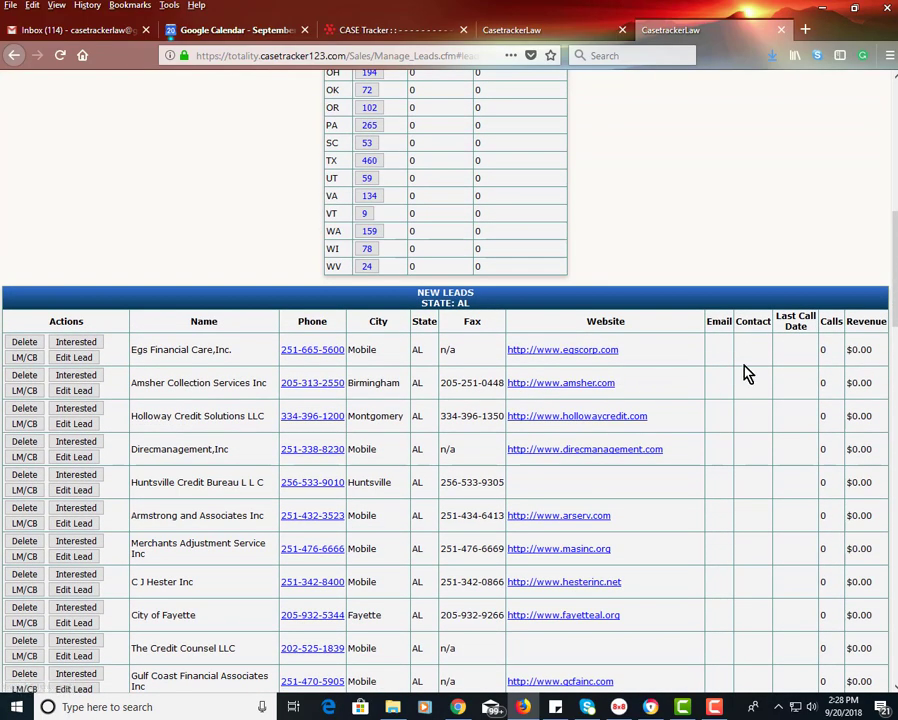
click(73, 357)
click(430, 450)
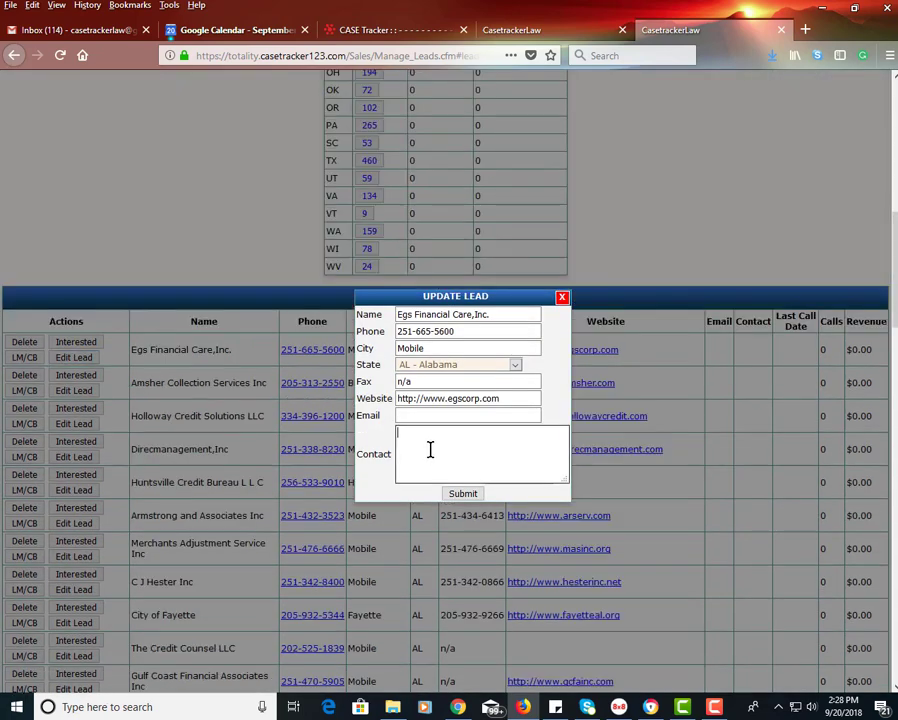
text(to)
click(462, 494)
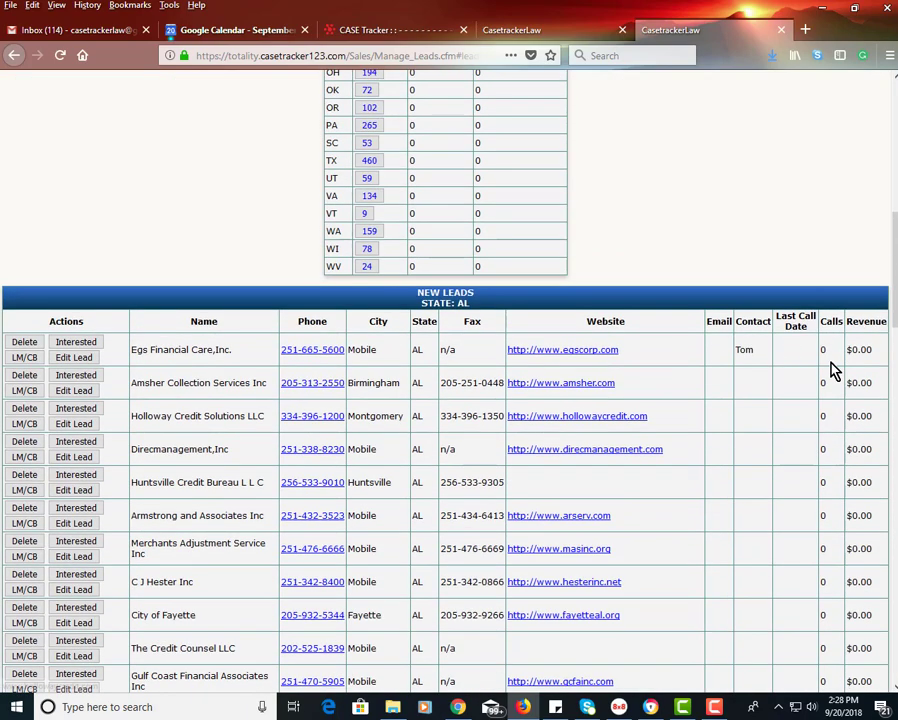
Step: Review the Egs Financial Care,Inc. lead entry and the LM/CB Leads column in the leads overview
drag(764, 352, 732, 354)
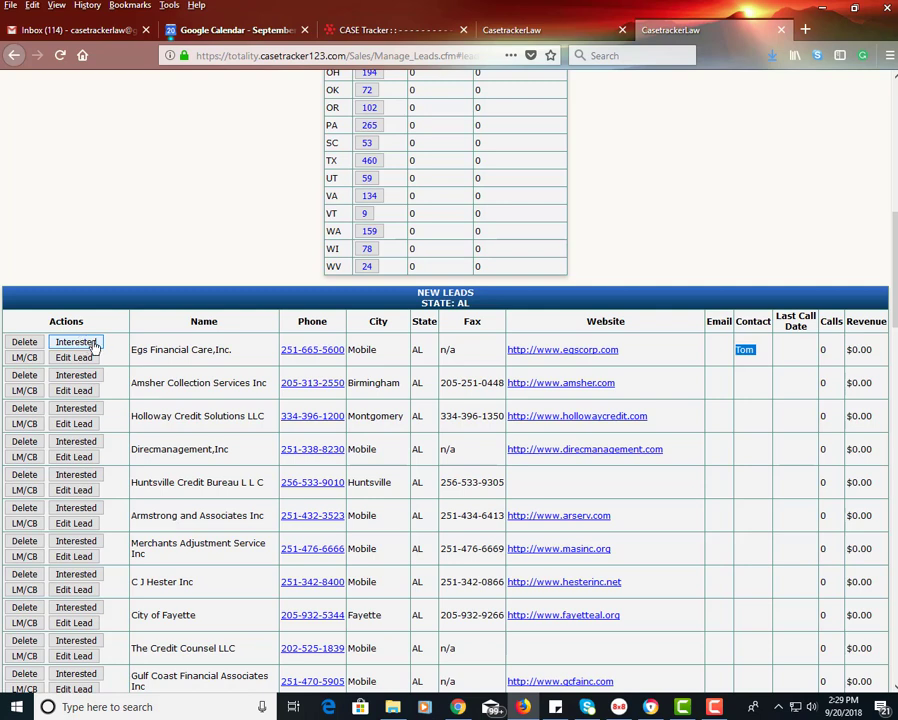
drag(184, 350, 155, 365)
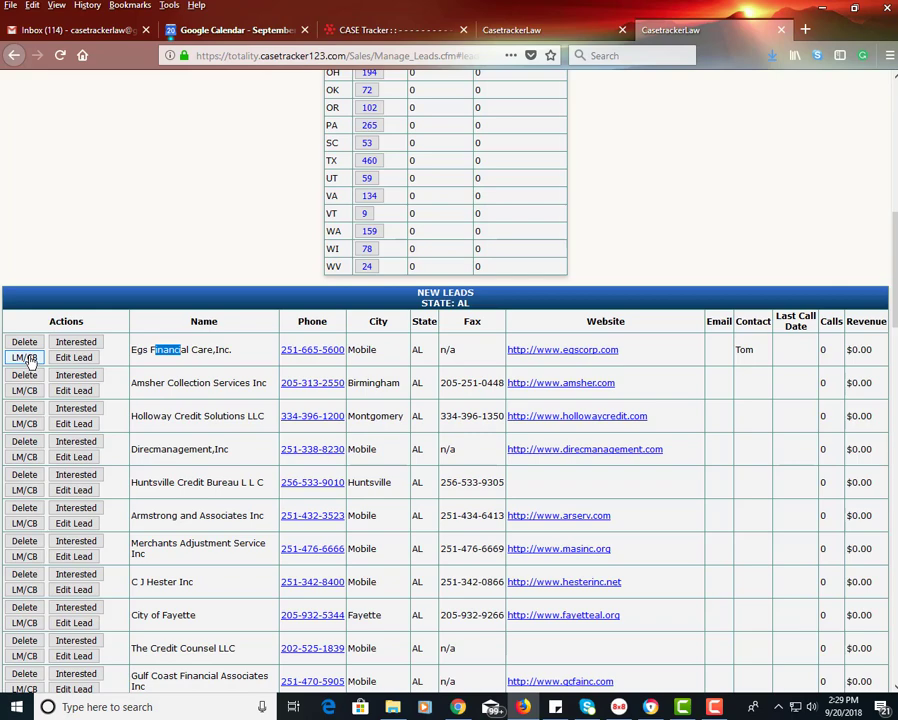
scroll(446, 376, up, 10)
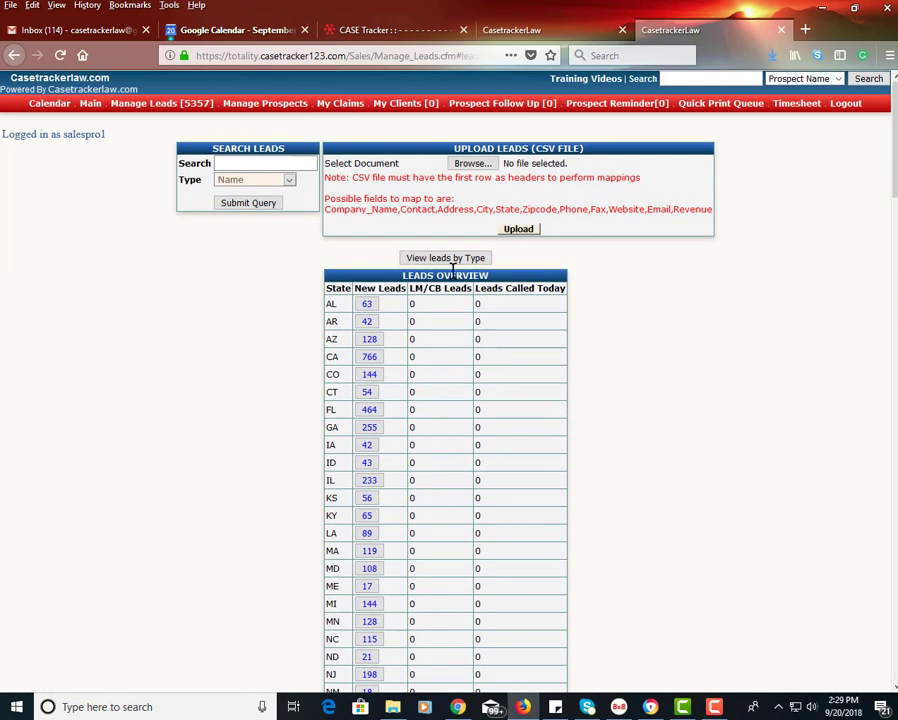
drag(457, 290, 425, 290)
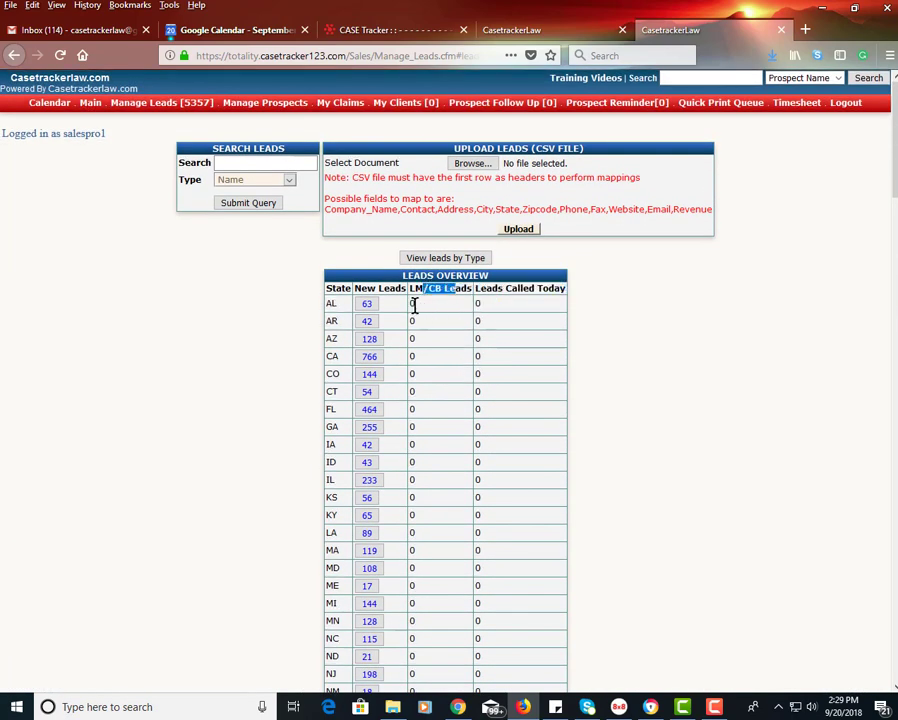
scroll(424, 515, down, 3)
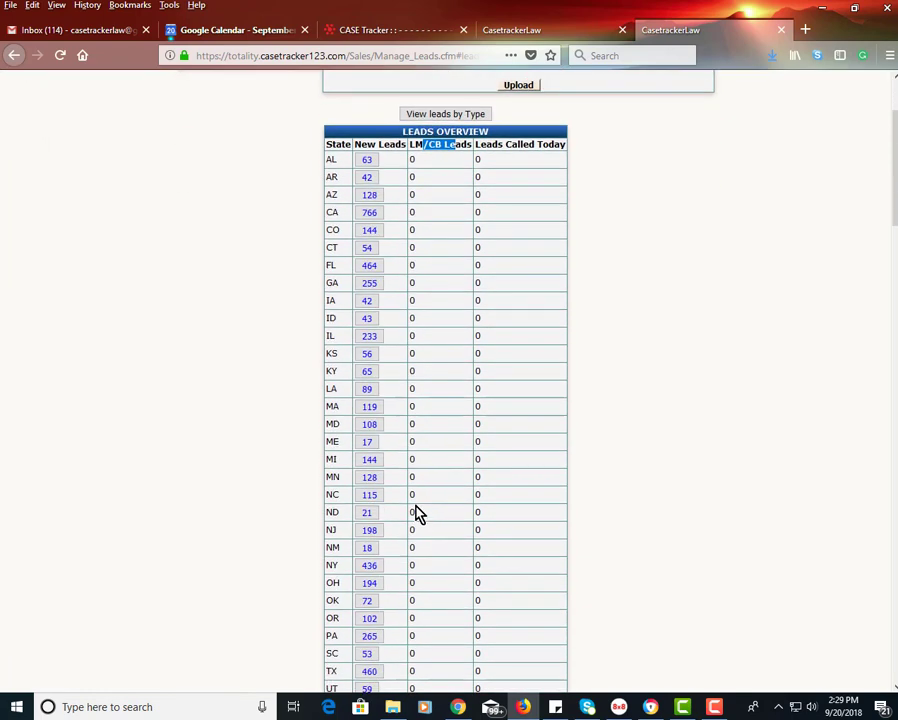
Step: Mark the Egs Financial Care,Inc. lead as interested with follow-up date 09/20/2018 and the comment "FHSHDH", and submit it
scroll(418, 512, down, 3)
scroll(285, 548, down, 7)
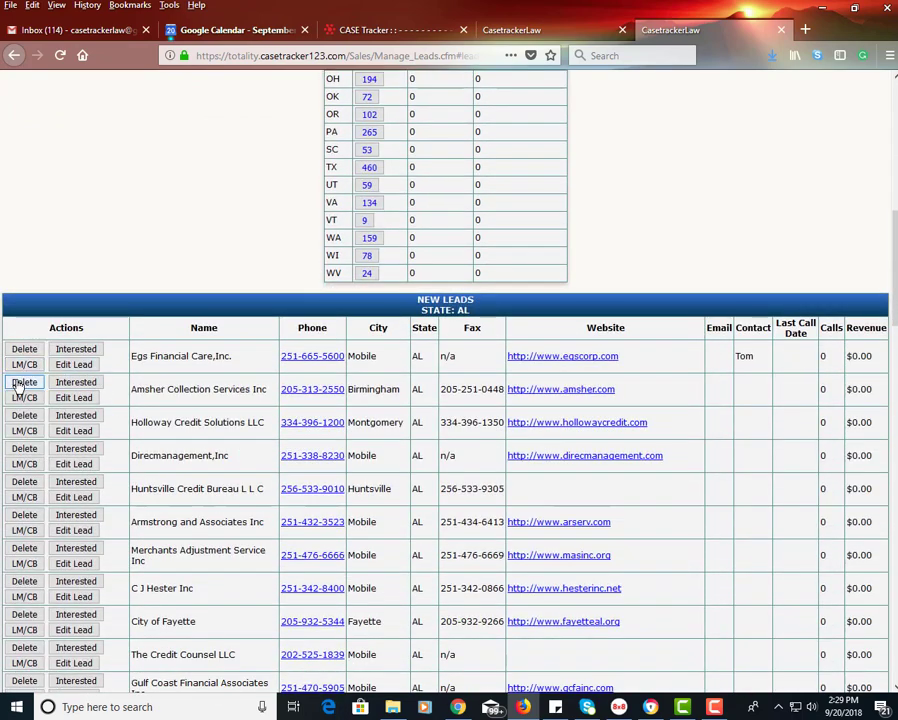
click(92, 350)
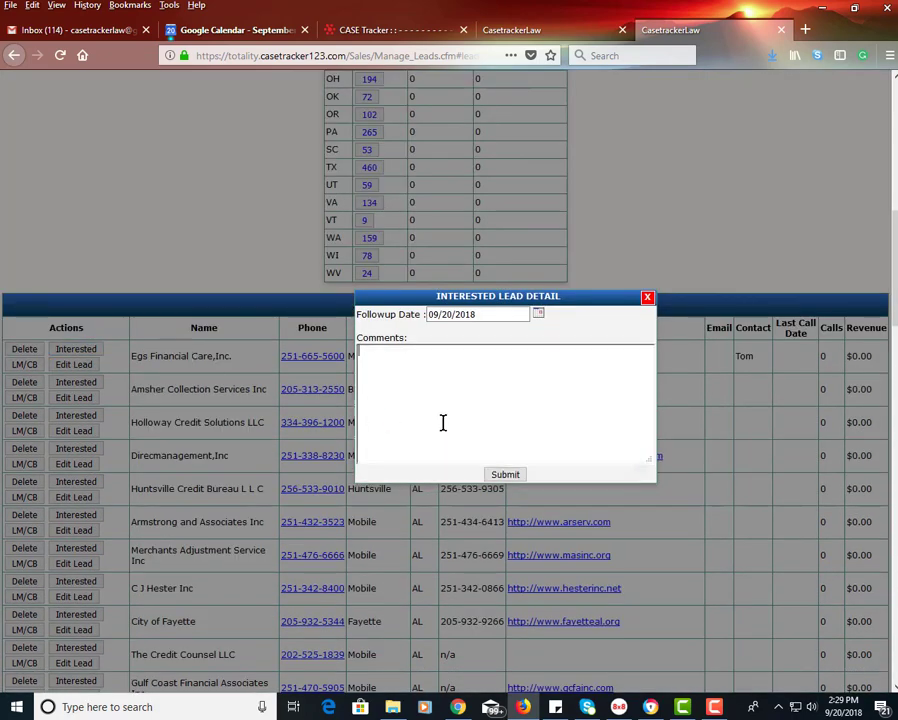
text(FHSHDH)
click(497, 476)
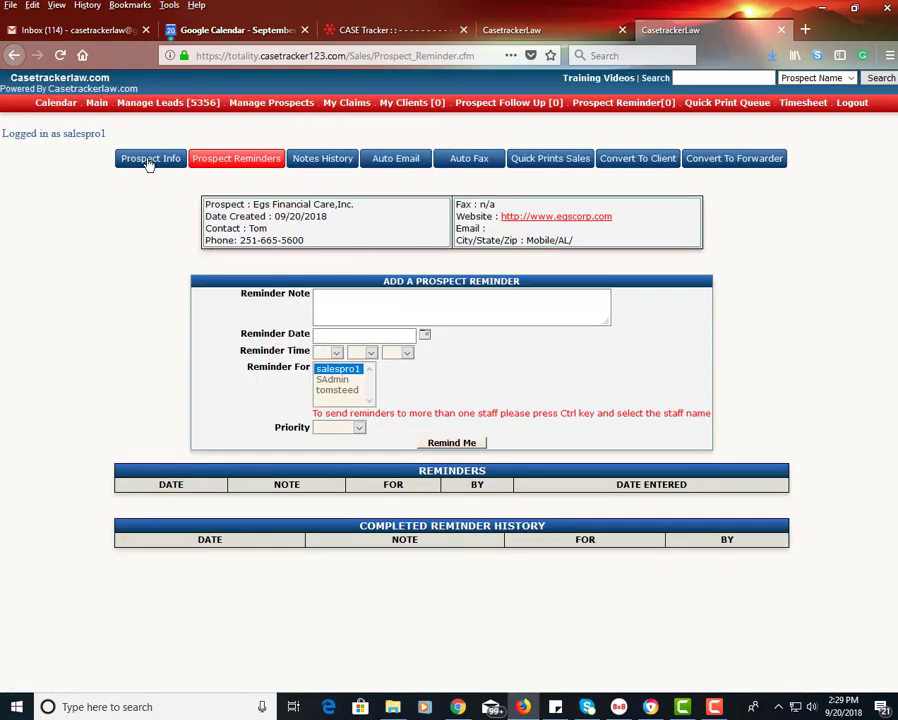
Step: Open the Egs Financial Care,Inc. prospect information form and set the follow-up date to 9/20/2018
click(151, 162)
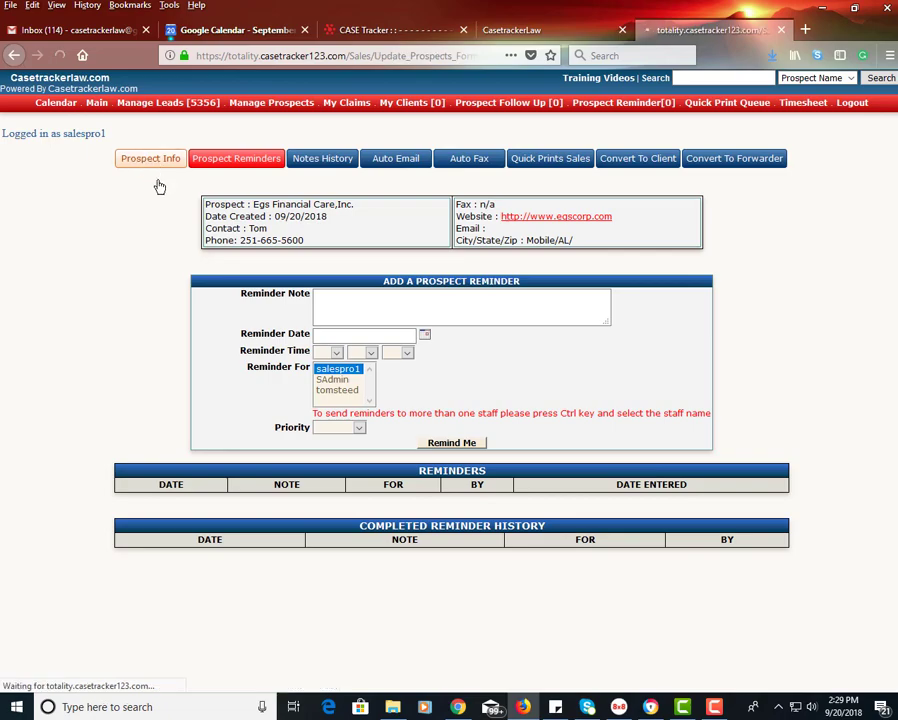
scroll(290, 316, down, 5)
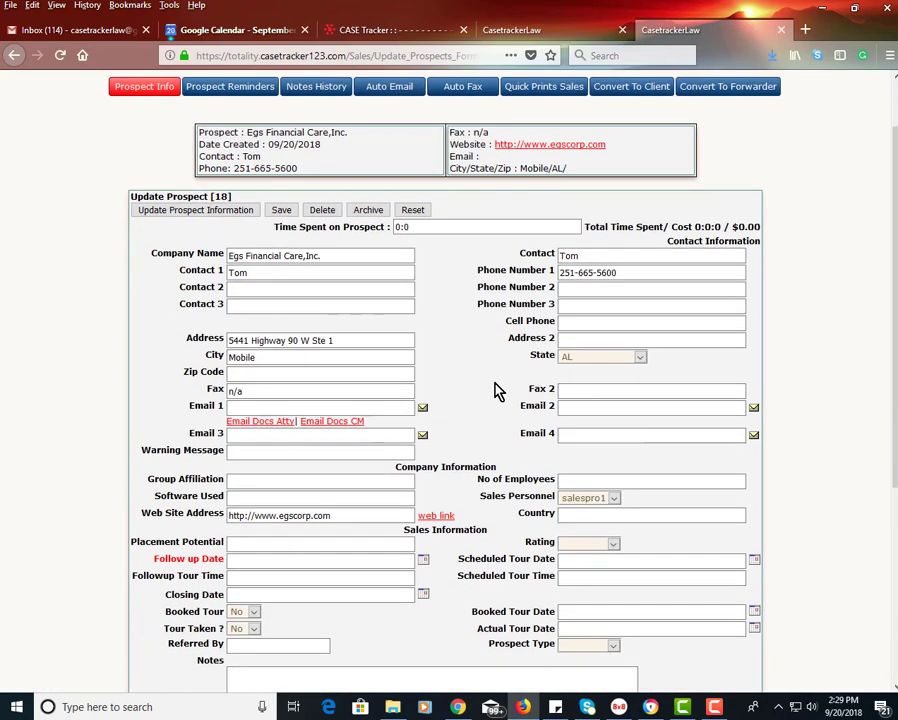
scroll(496, 396, up, 4)
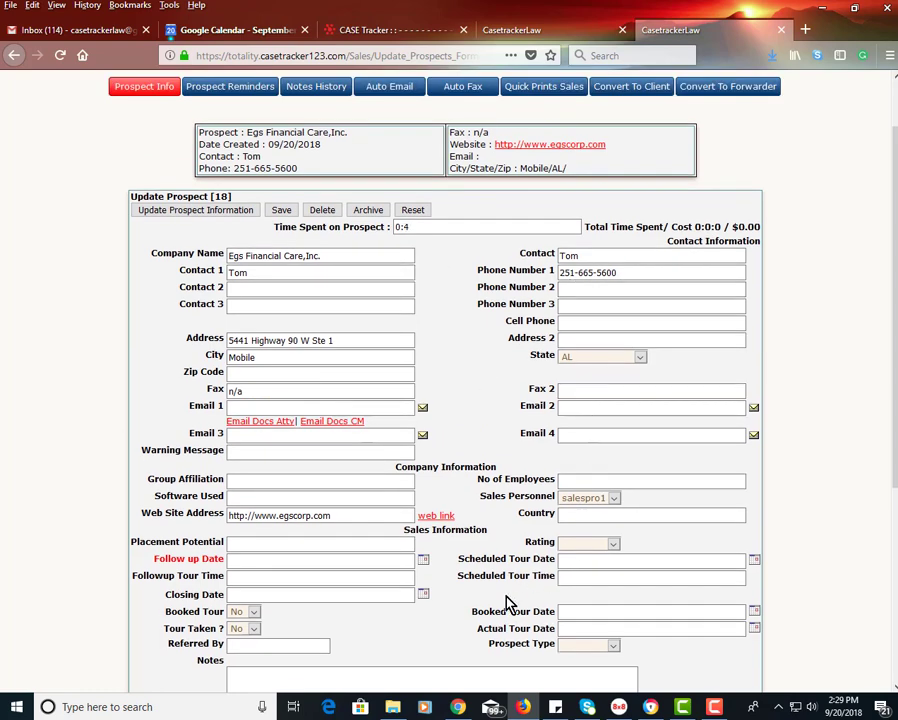
scroll(450, 546, down, 3)
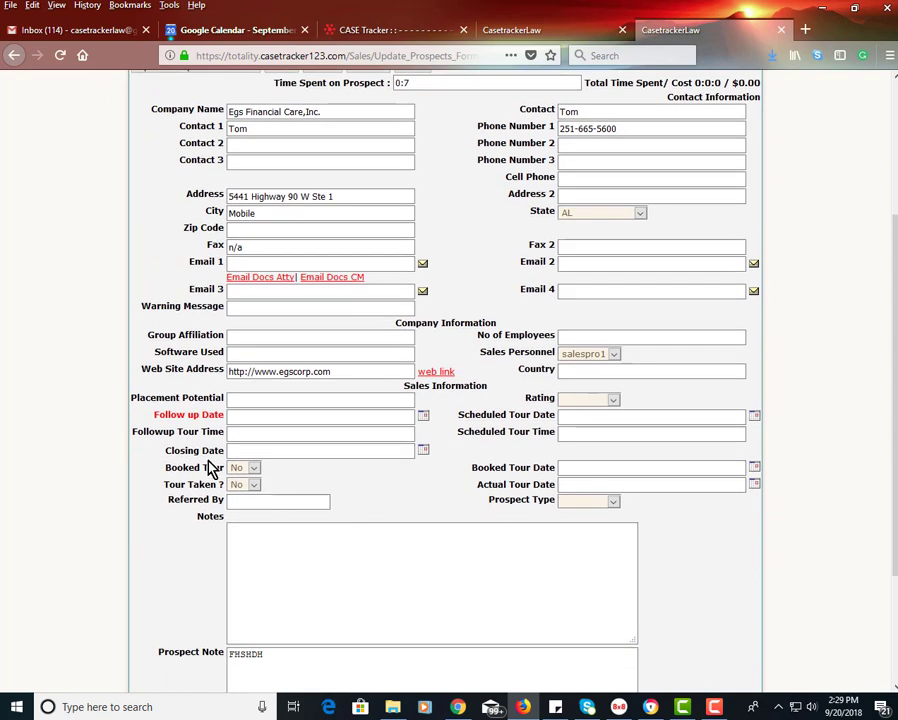
click(423, 416)
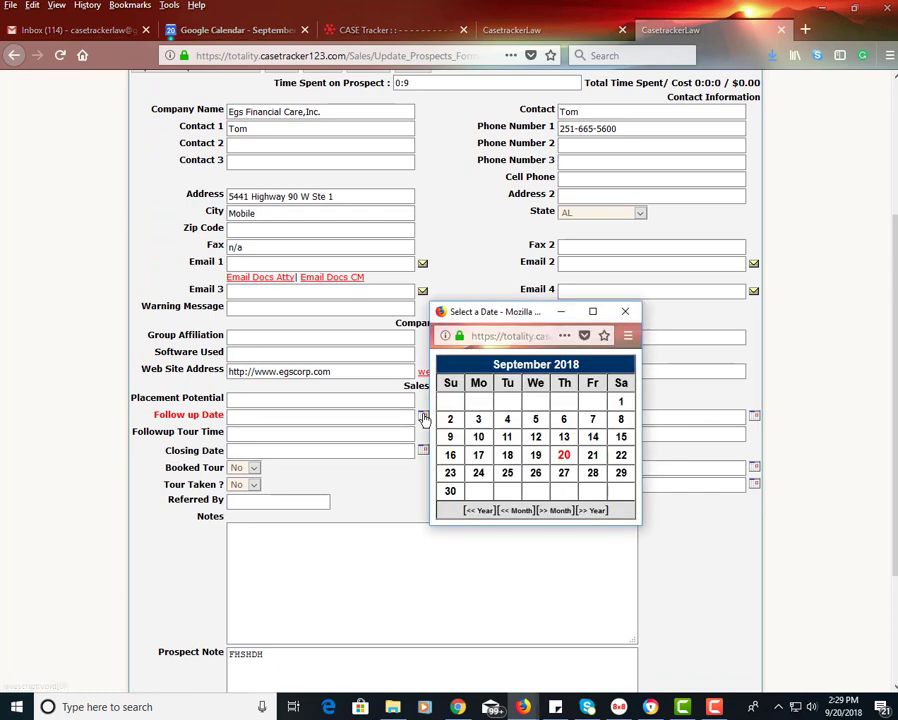
click(564, 455)
Step: Replace the prospect note's text with "FFHDGHKMGHJG"
scroll(601, 474, down, 3)
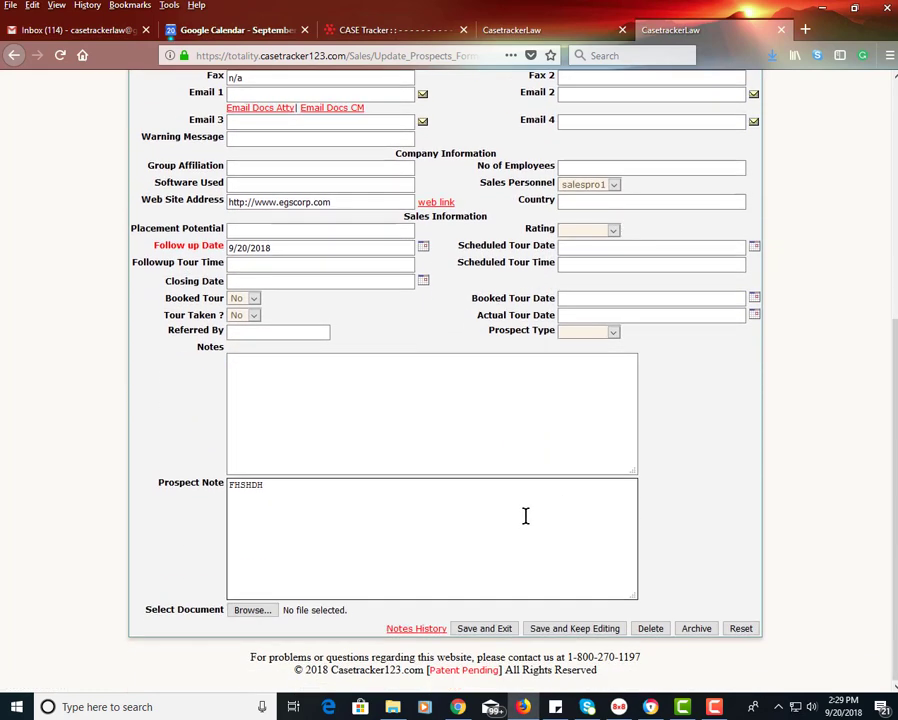
click(265, 486)
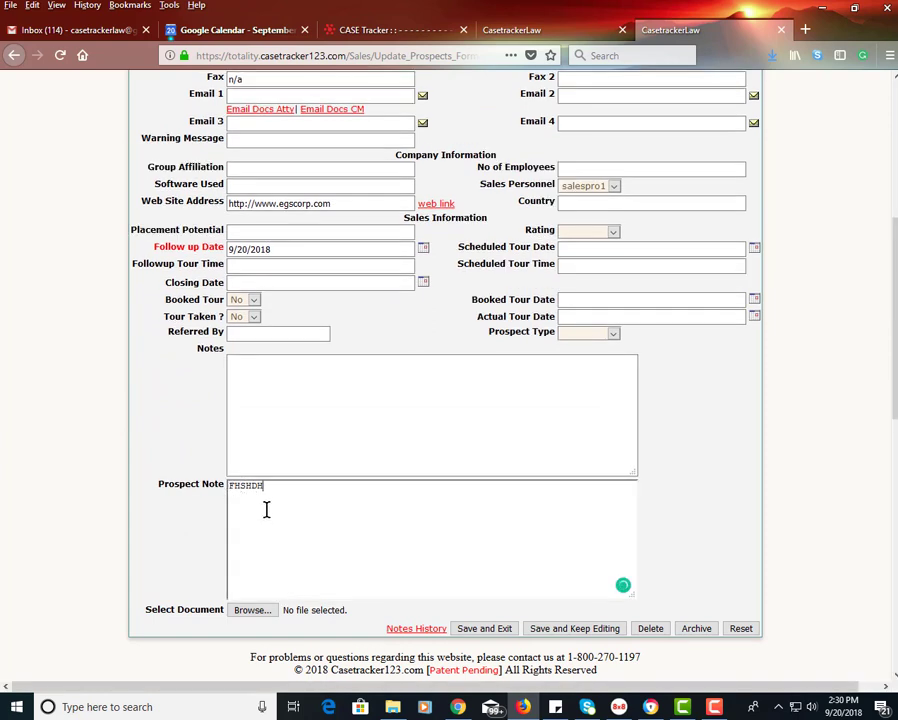
drag(262, 485, 230, 483)
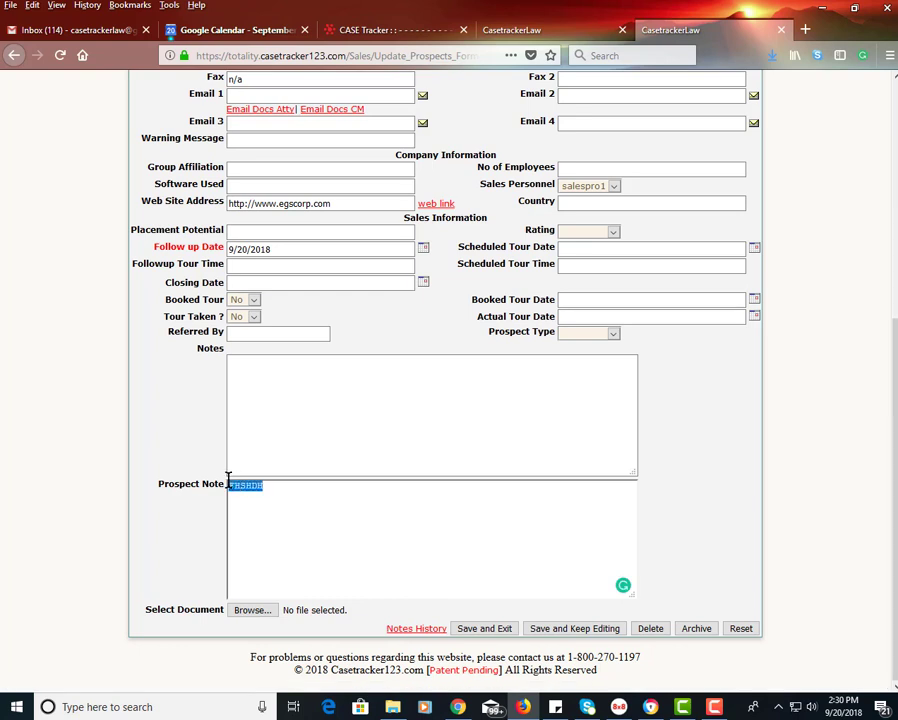
text(FHDGHKMGHJG)
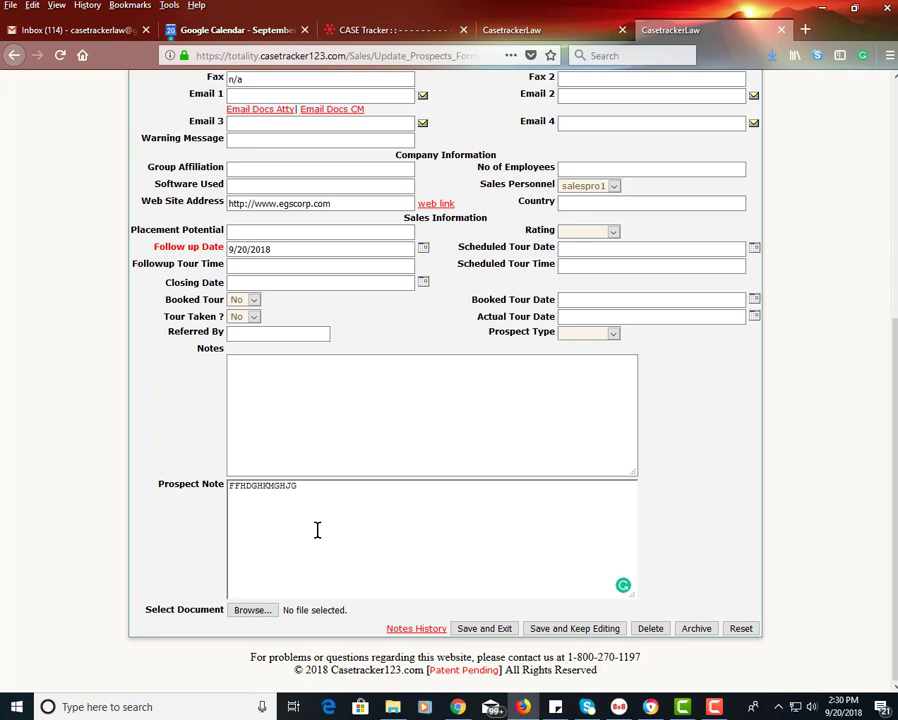
Step: Set the prospect's follow-up date to 9/21/2018 and save the record while keeping it open for editing
drag(215, 248, 180, 256)
click(424, 250)
click(593, 287)
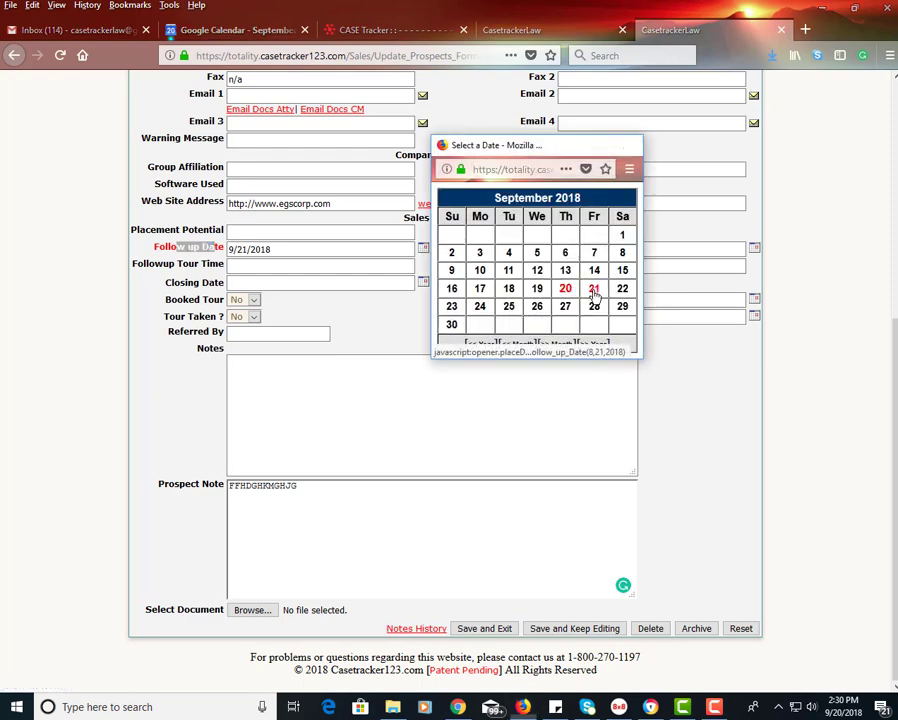
click(558, 632)
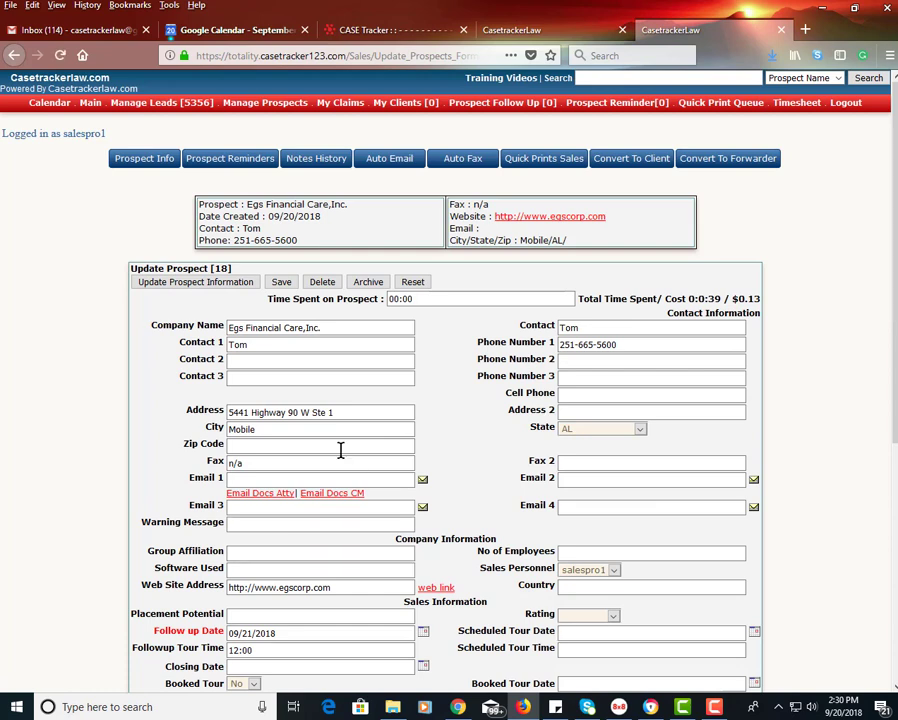
click(582, 327)
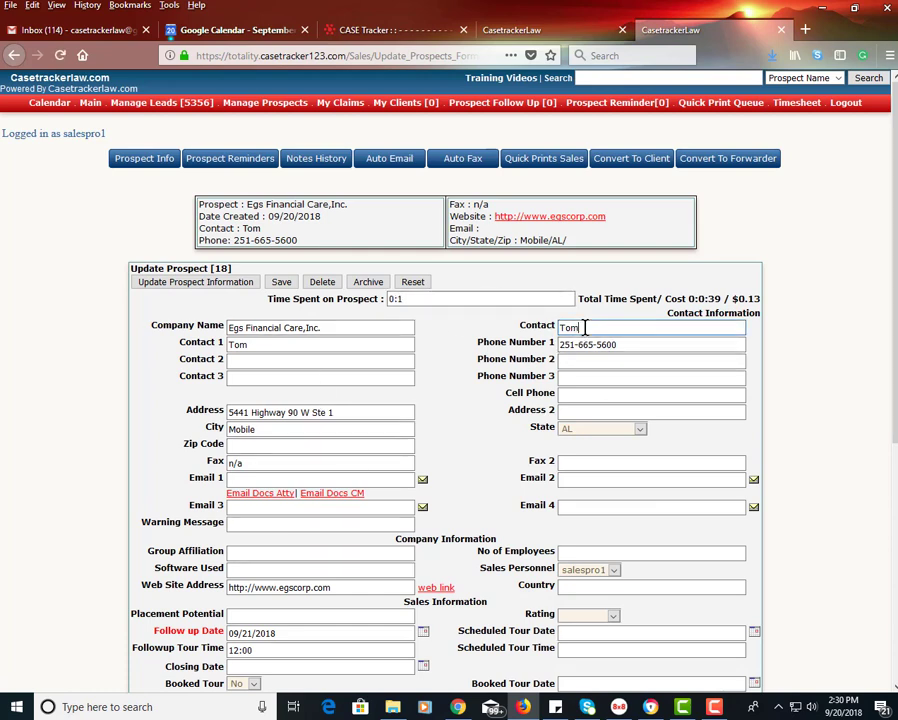
click(318, 362)
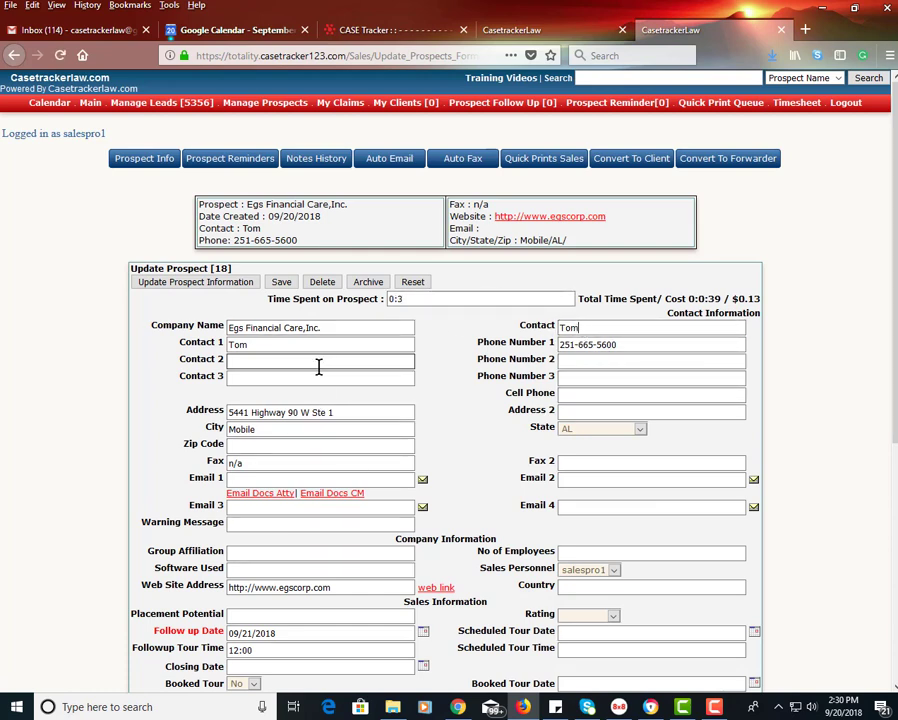
click(324, 412)
click(320, 432)
click(288, 462)
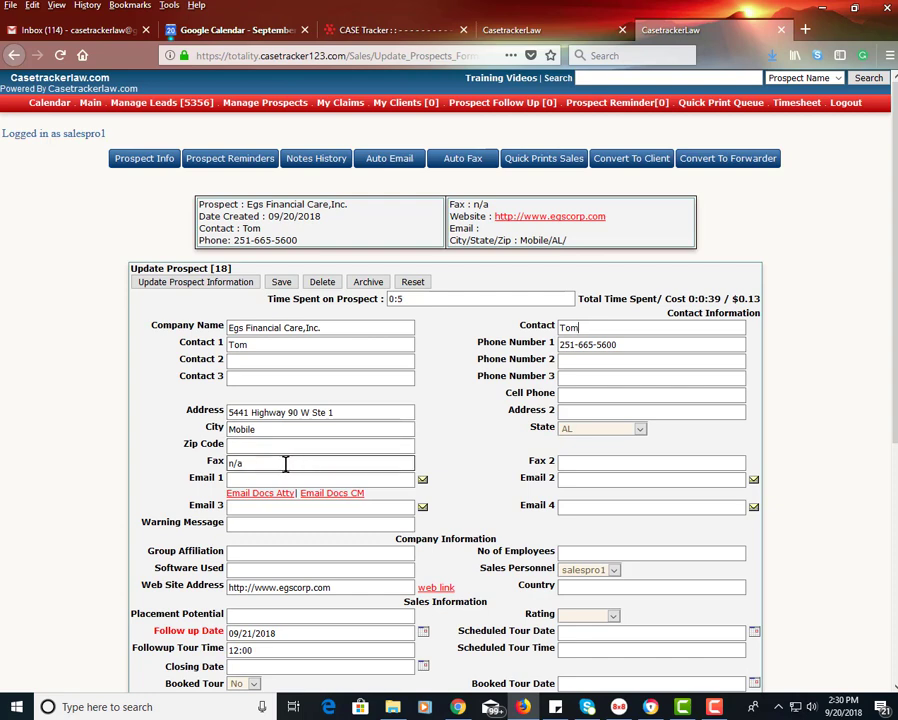
click(285, 476)
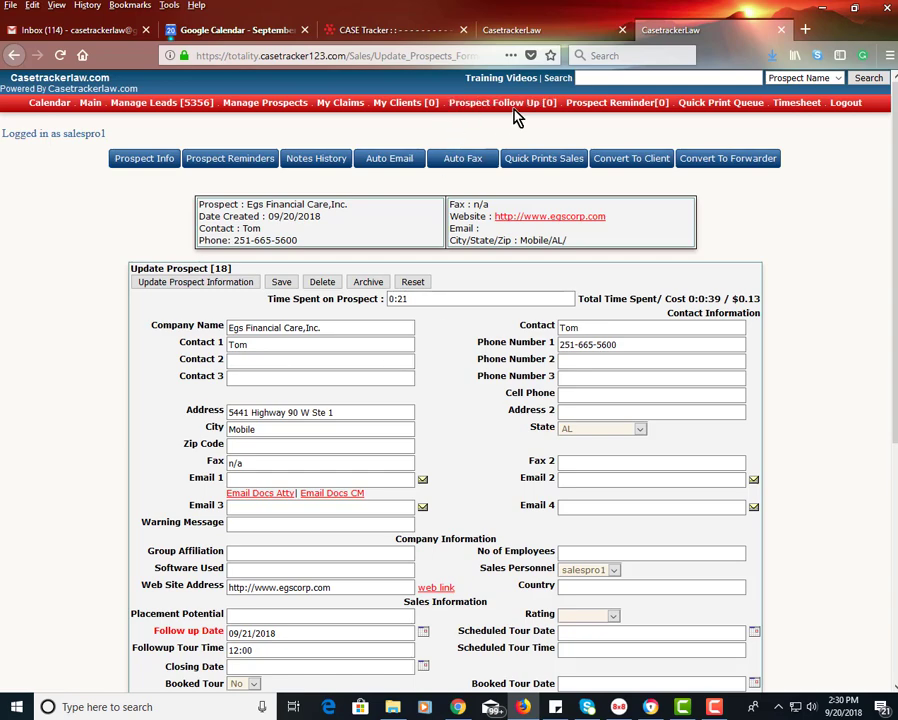
Step: Check the follow-up date in the prospect's sales information
scroll(490, 304, down, 3)
scroll(490, 304, down, 2)
drag(200, 246, 176, 246)
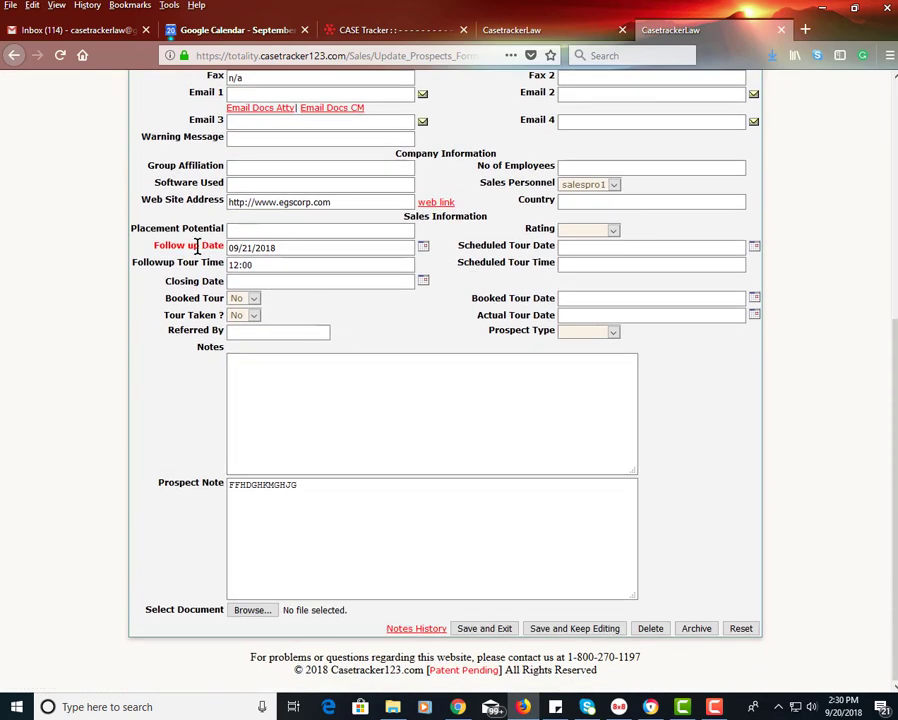
scroll(349, 375, up, 5)
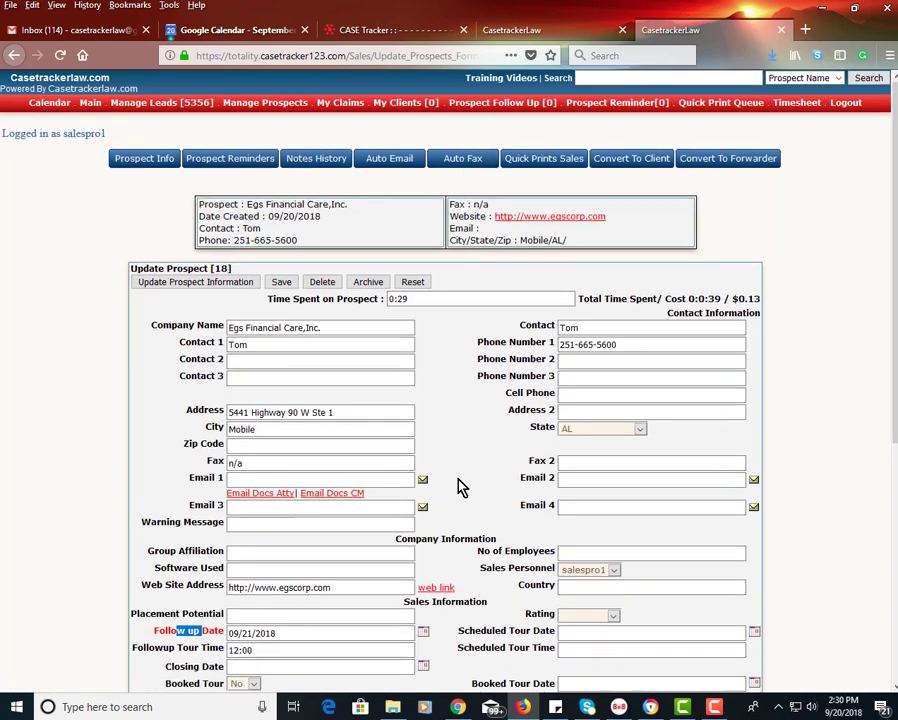
Step: Add the note "DSGDGDFHFGH" to the prospect's Notes and save the record while keeping it open for editing
scroll(459, 485, down, 5)
click(326, 506)
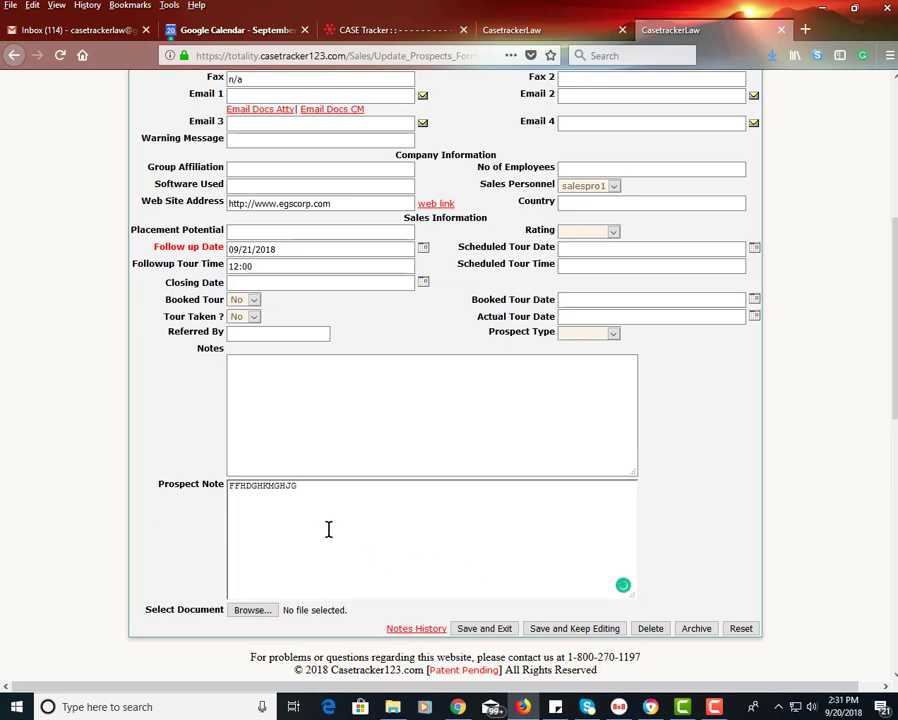
click(262, 388)
text(DSGDSDFHF)
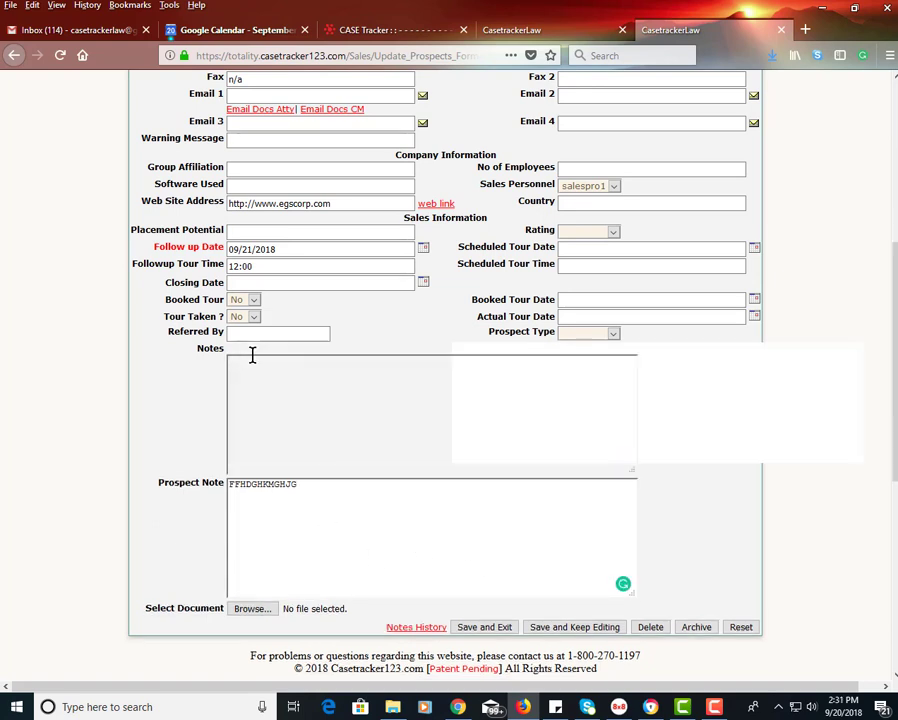
text(GH)
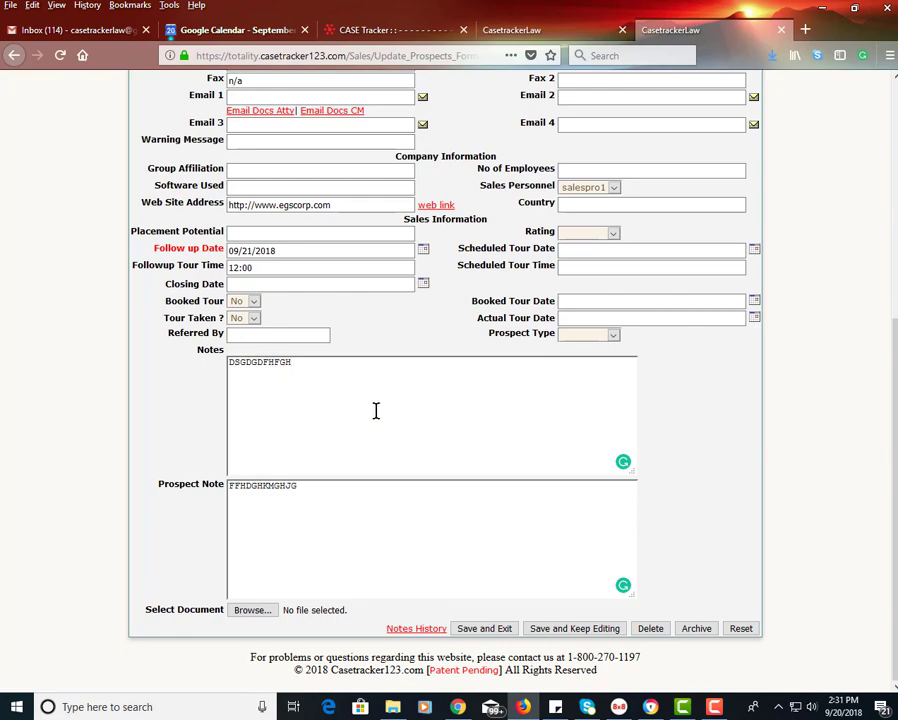
click(574, 630)
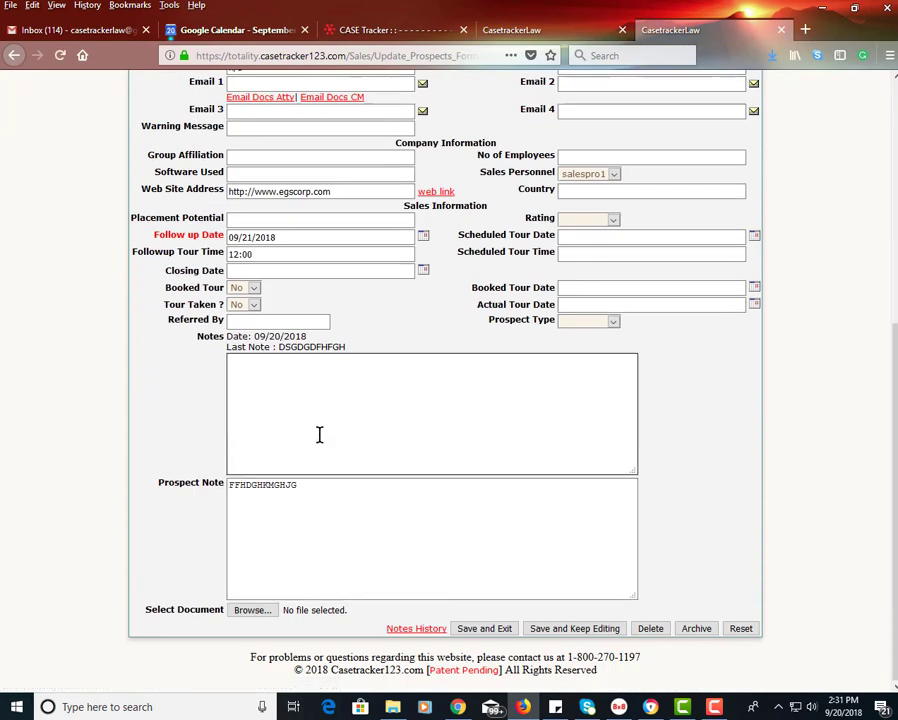
Step: Review the last note on the prospect form and its notes history entry, and close the history page
drag(338, 351, 278, 345)
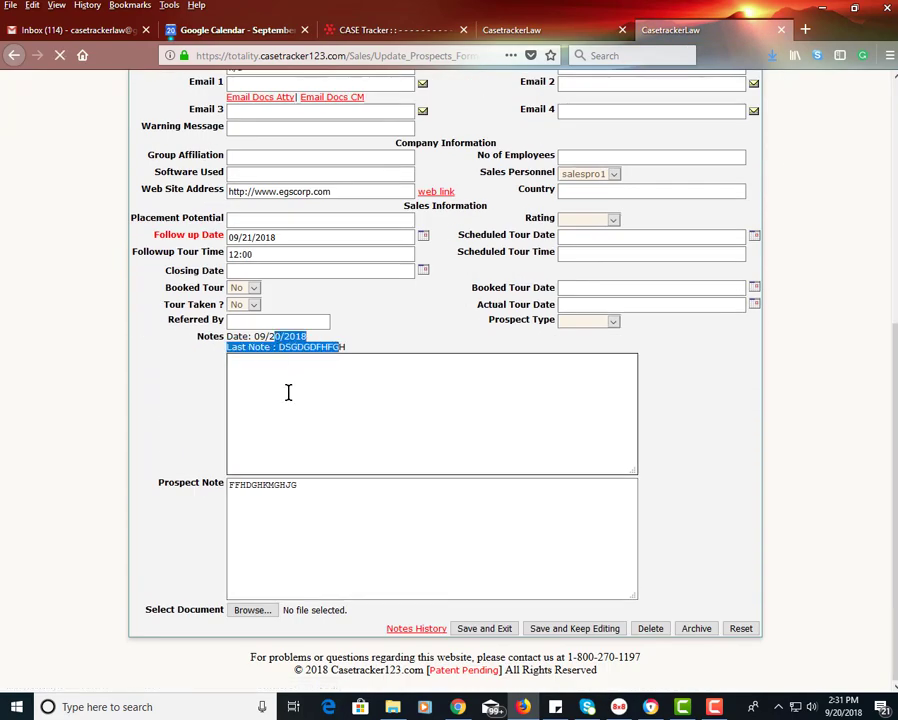
click(288, 392)
click(405, 630)
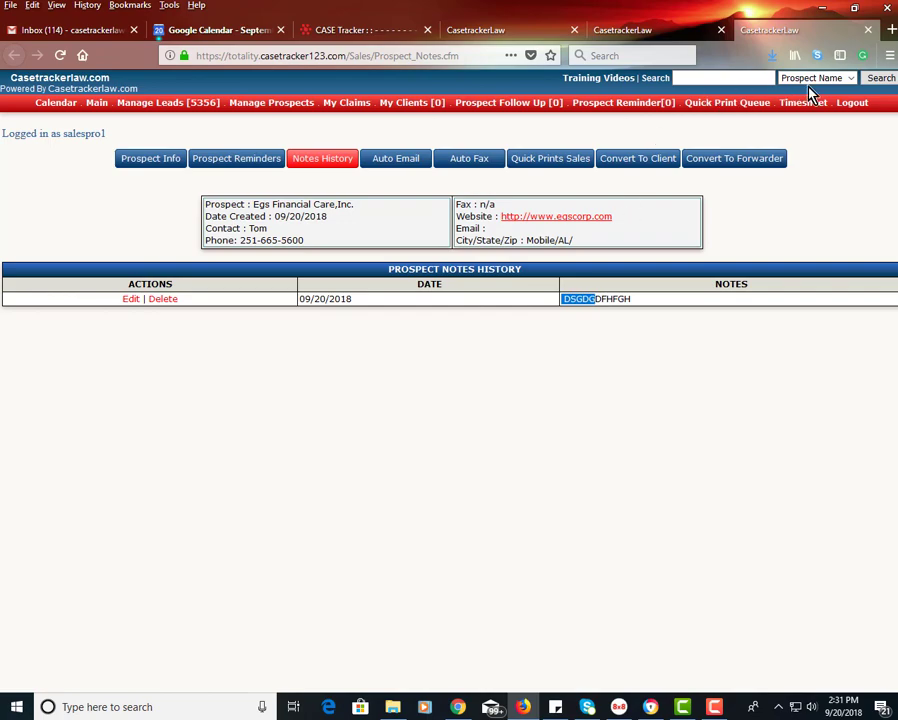
click(868, 31)
Step: View the prospect's Notes History, Auto Email, Auto Fax and Quick Prints Sales pages
scroll(226, 518, up, 5)
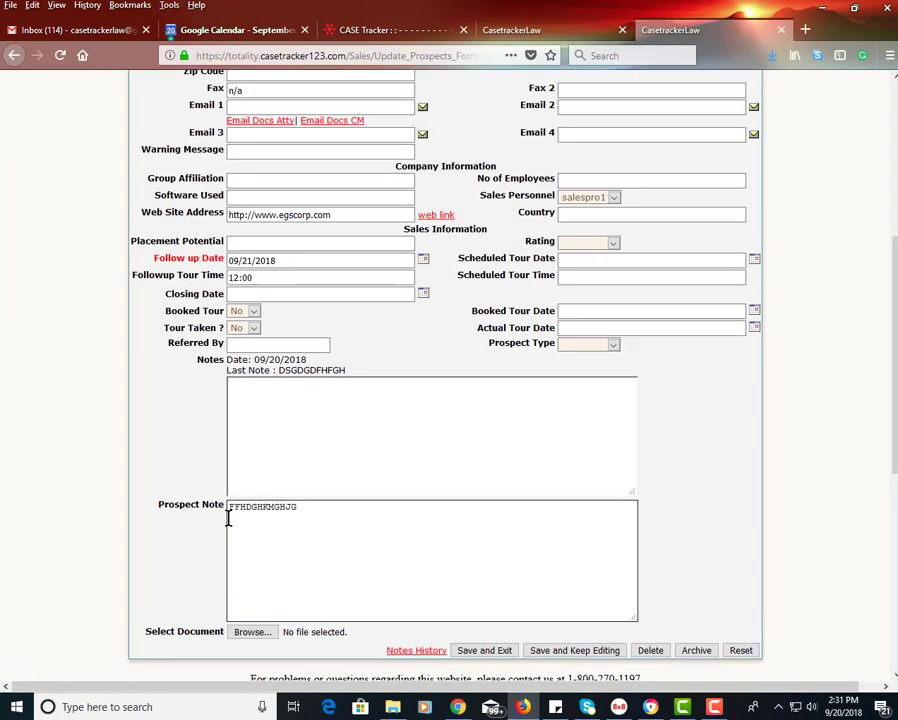
scroll(229, 520, up, 3)
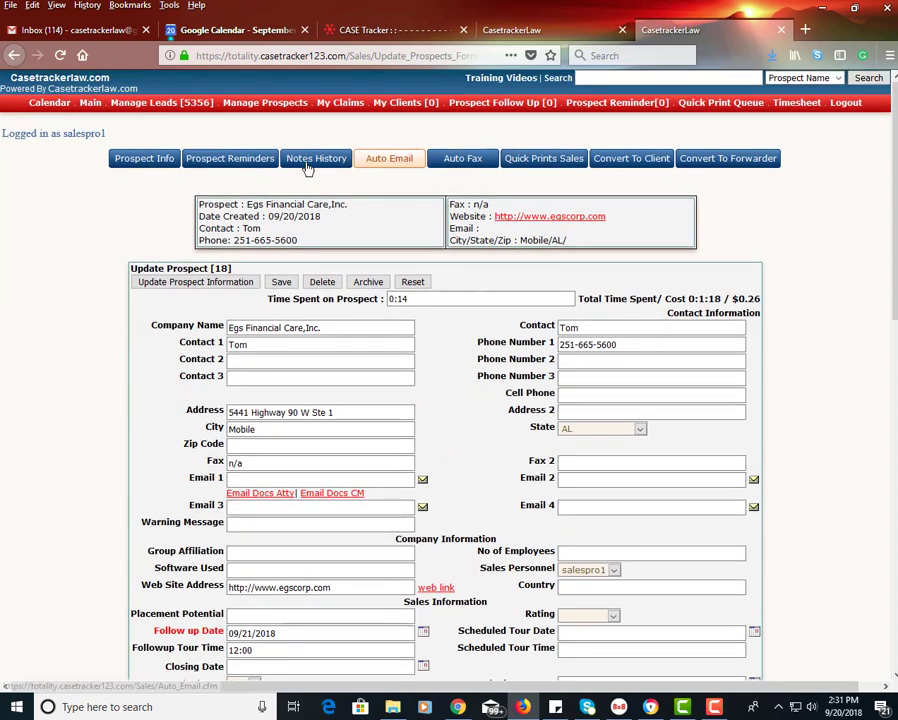
click(316, 160)
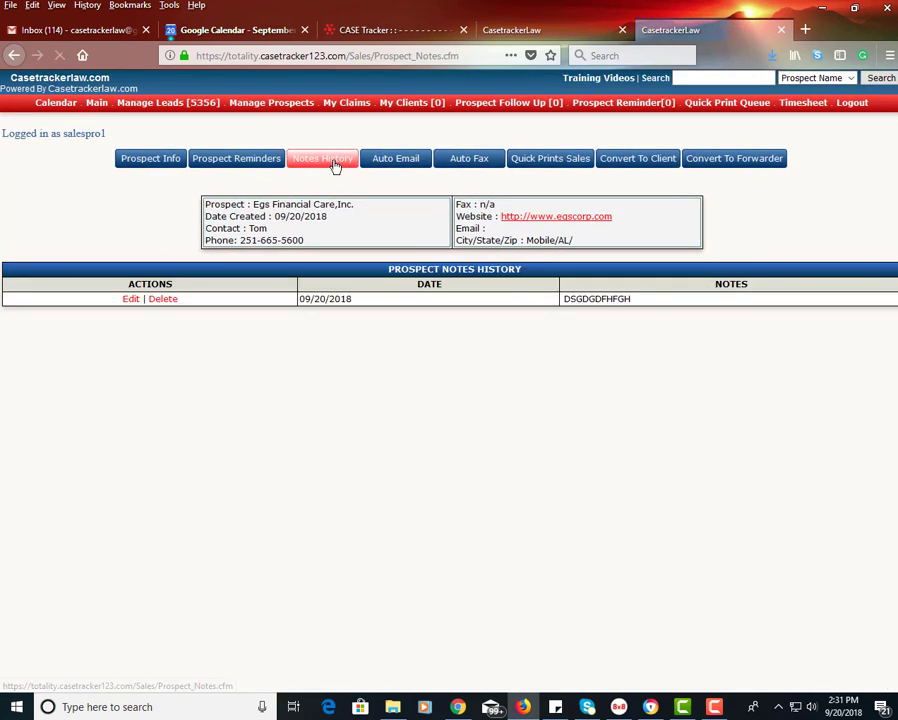
click(412, 160)
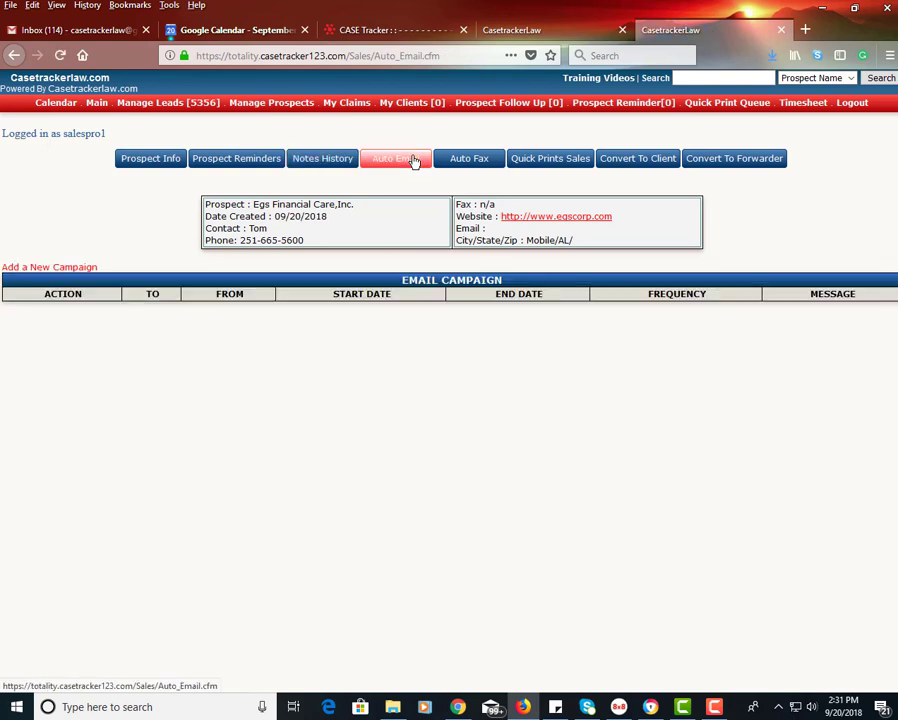
click(476, 159)
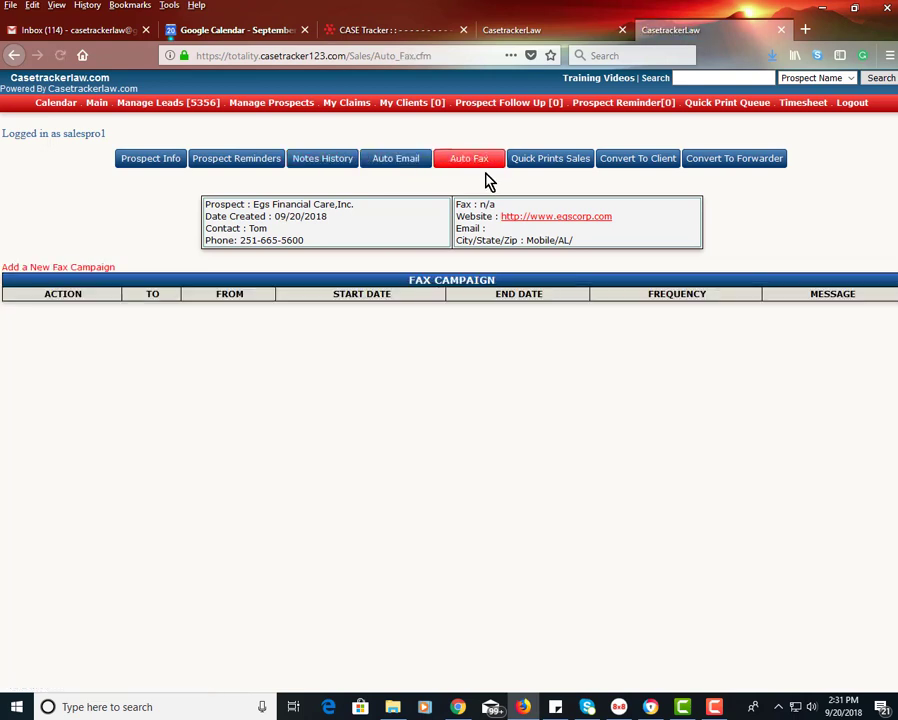
click(536, 166)
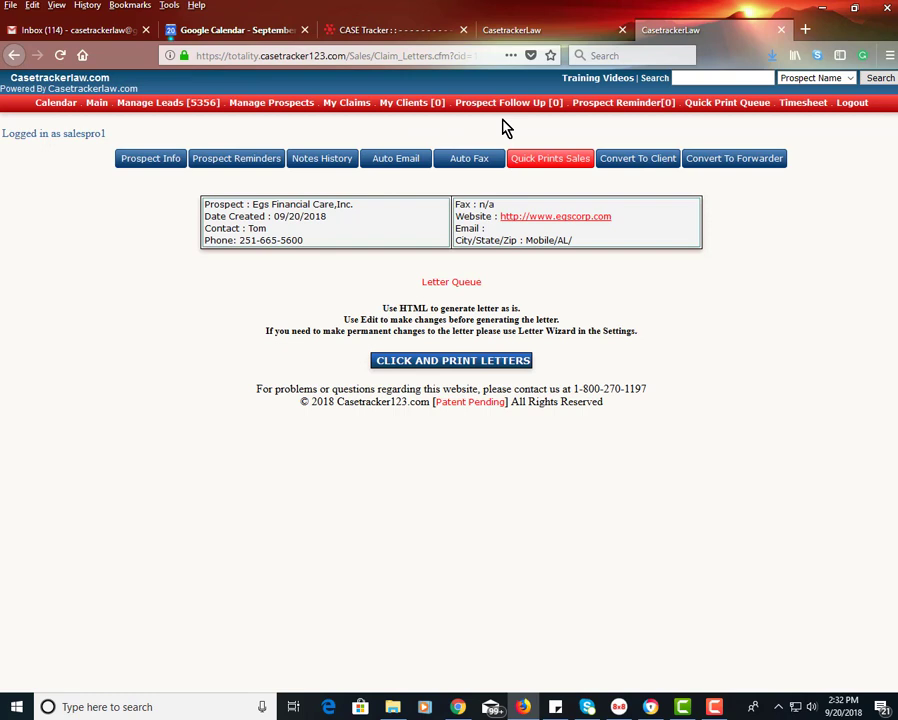
Step: Open the Manage Prospects list and examine the Egs Financial Care,Inc. entry and its follow-up date
click(254, 104)
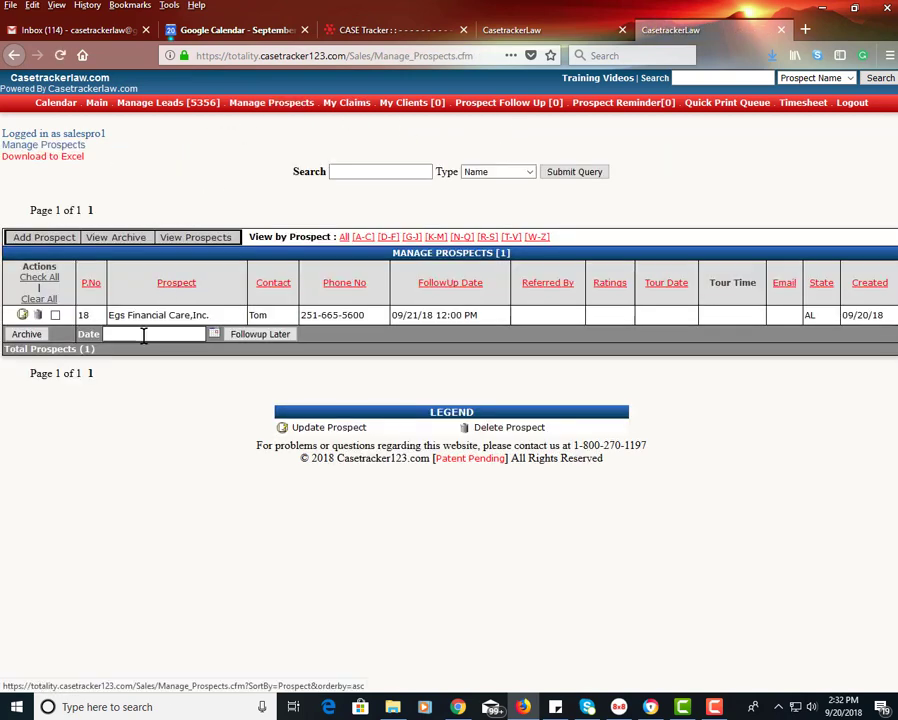
drag(191, 315, 146, 315)
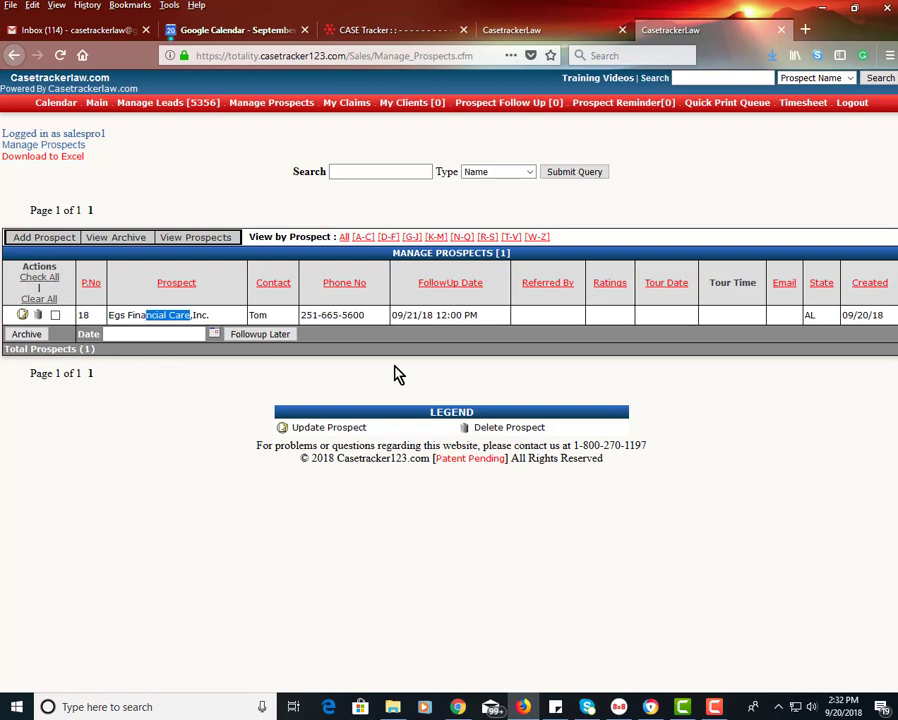
drag(462, 315, 409, 315)
click(71, 159)
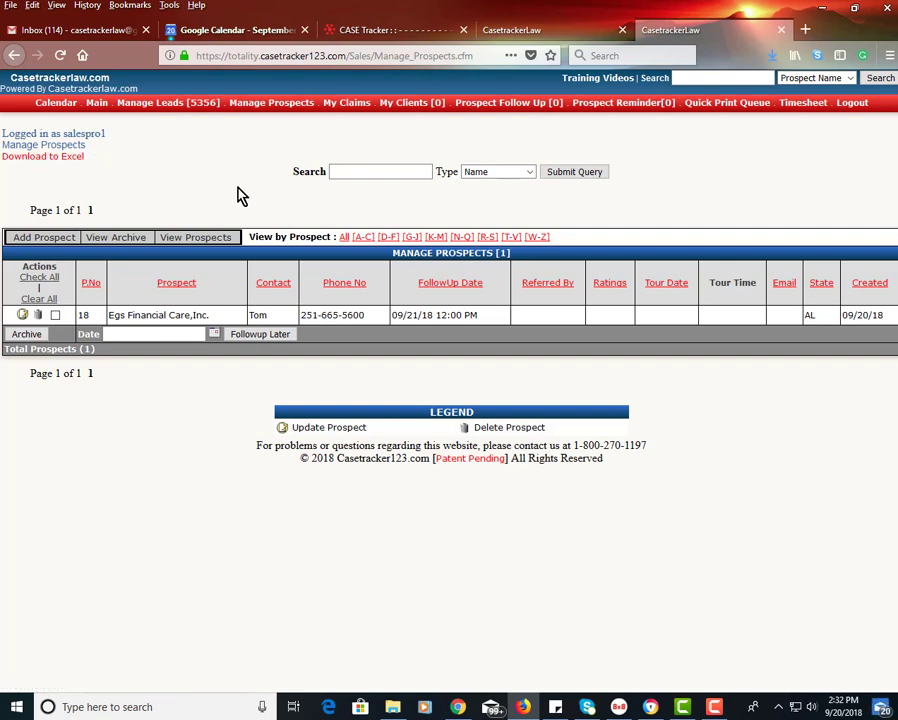